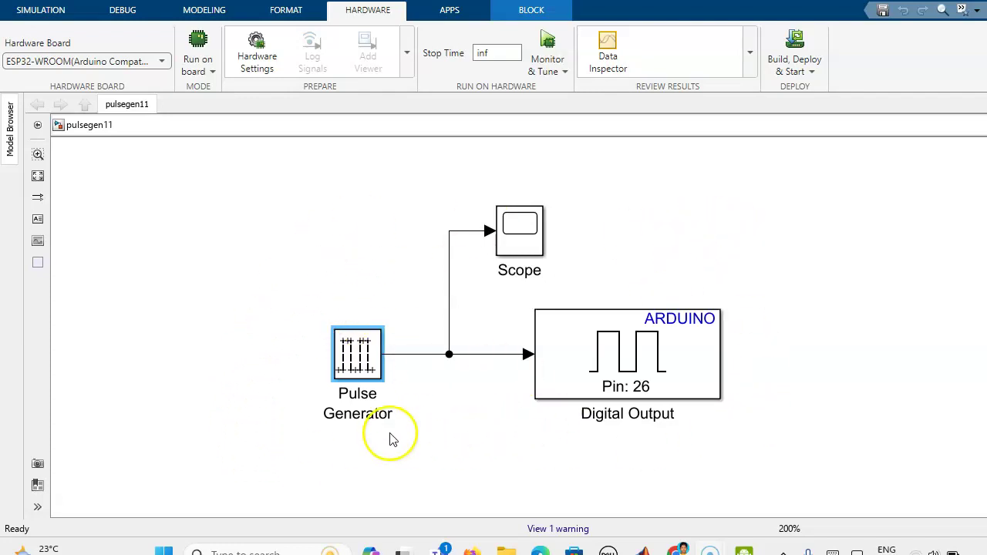
# Step: Confirm the Pulse Generator keeps period 1000, pulse width 500 and sample time 0.001
pyautogui.doubleClick(352, 359)
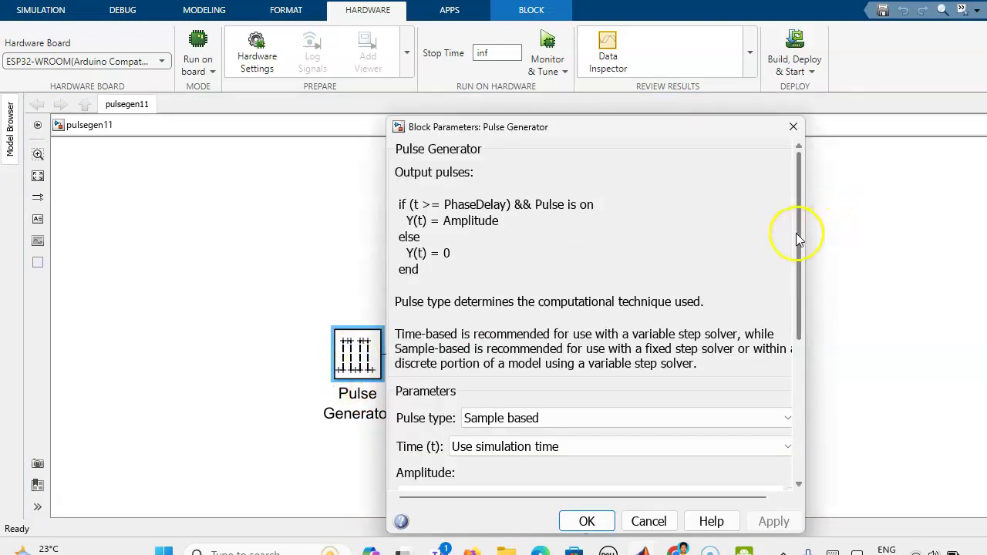
pyautogui.moveTo(797, 233); pyautogui.dragTo(800, 333)
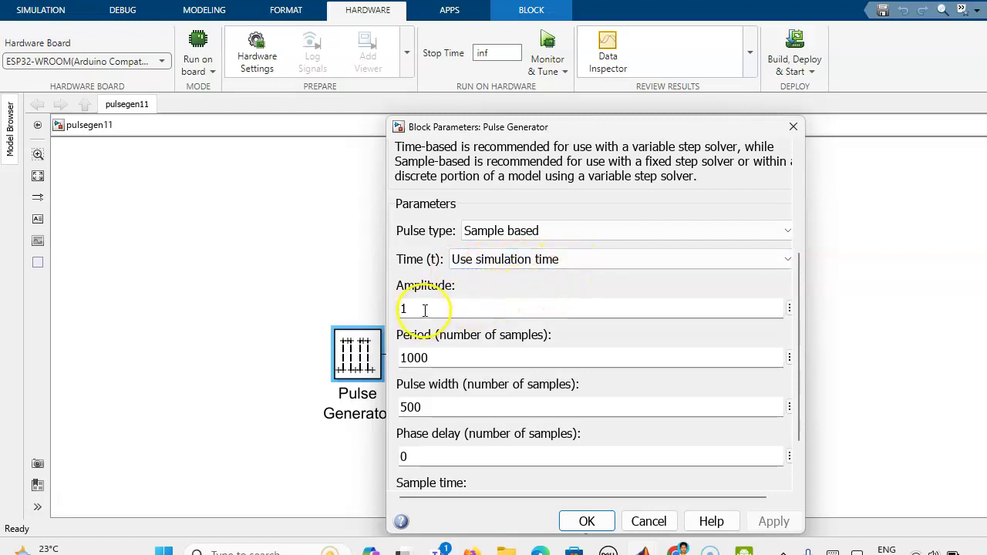
pyautogui.moveTo(800, 301); pyautogui.dragTo(800, 370)
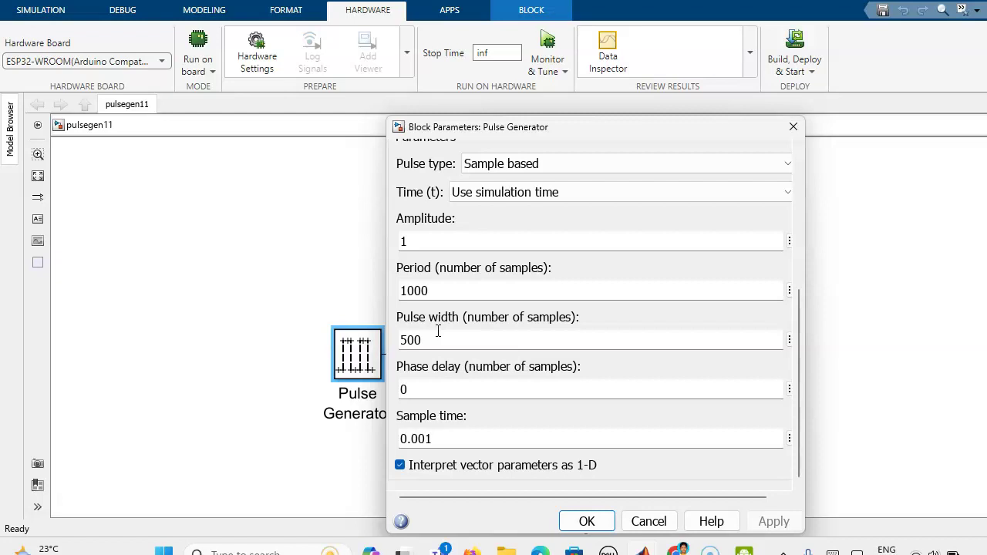
pyautogui.click(583, 525)
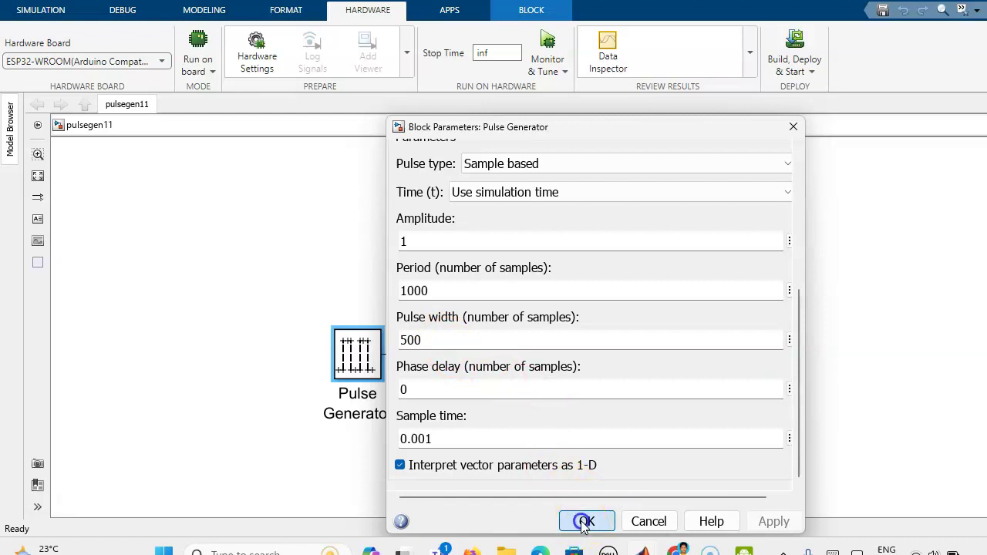
pyautogui.click(362, 359)
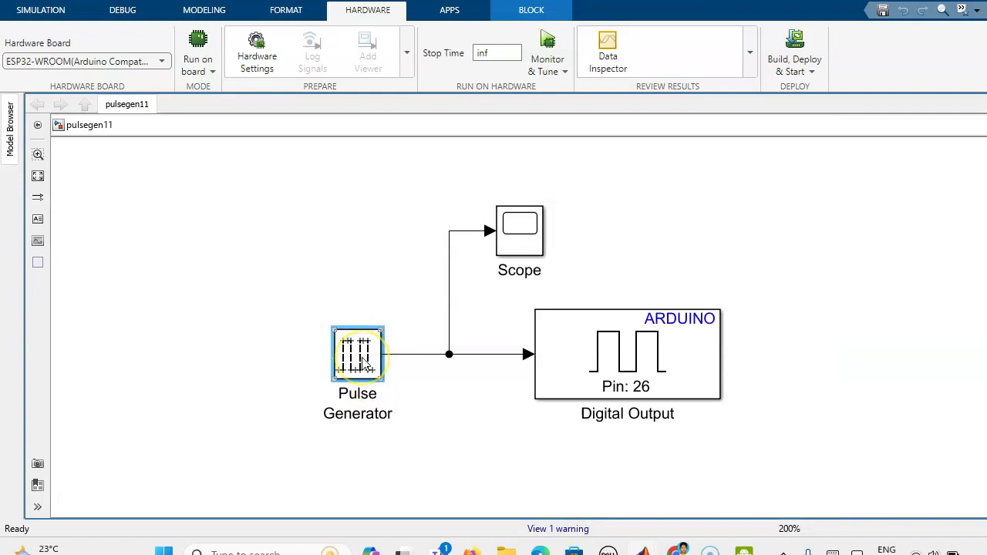
pyautogui.doubleClick(363, 360)
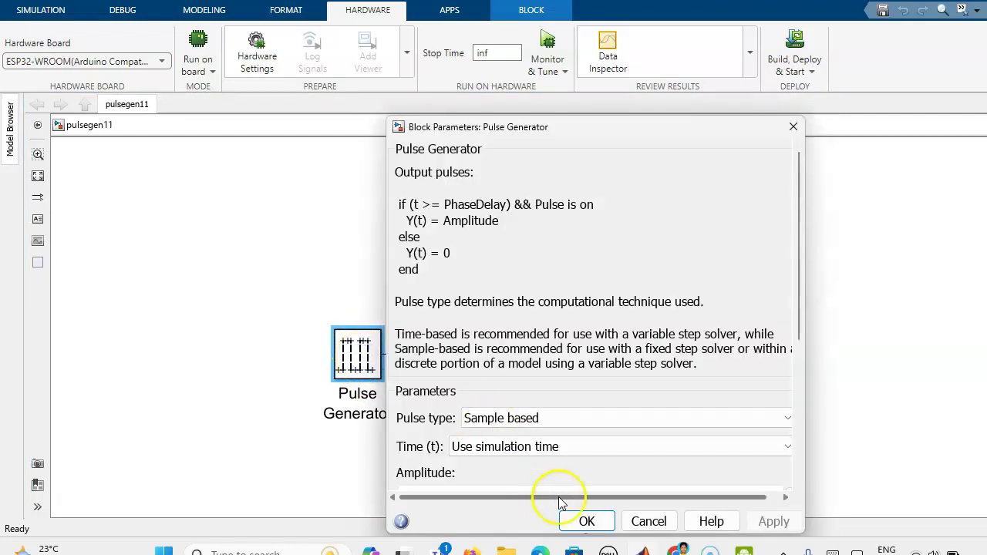
pyautogui.click(583, 522)
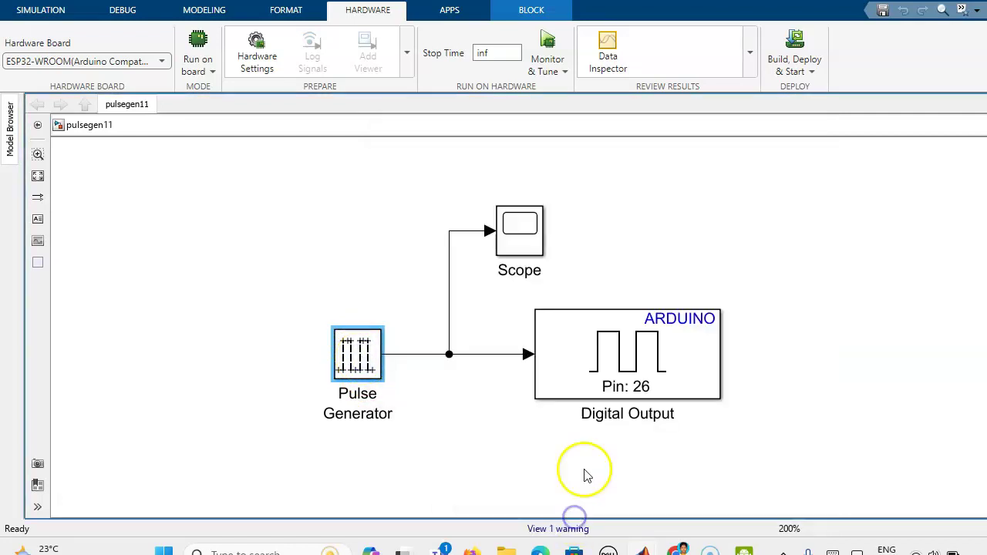
pyautogui.click(609, 367)
pyautogui.doubleClick(609, 367)
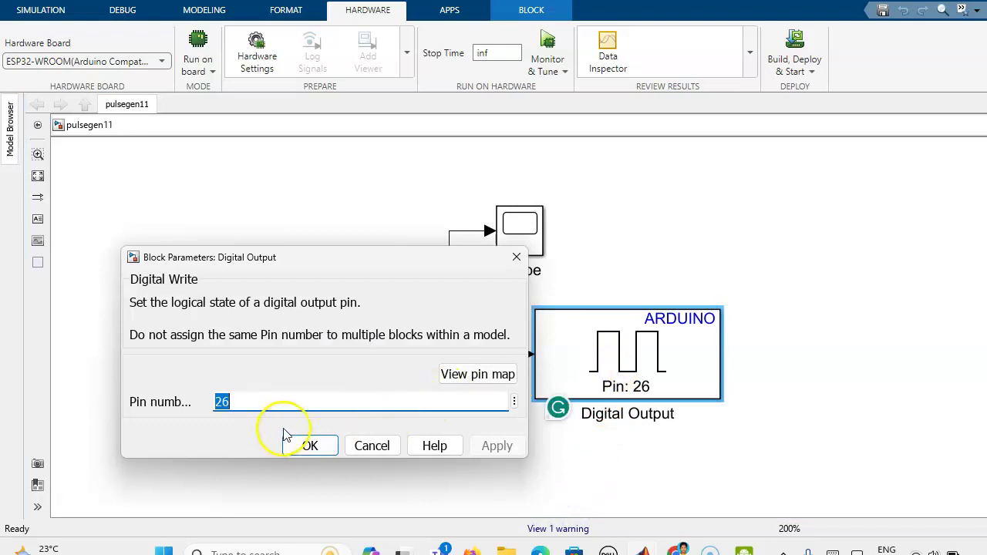
pyautogui.click(321, 449)
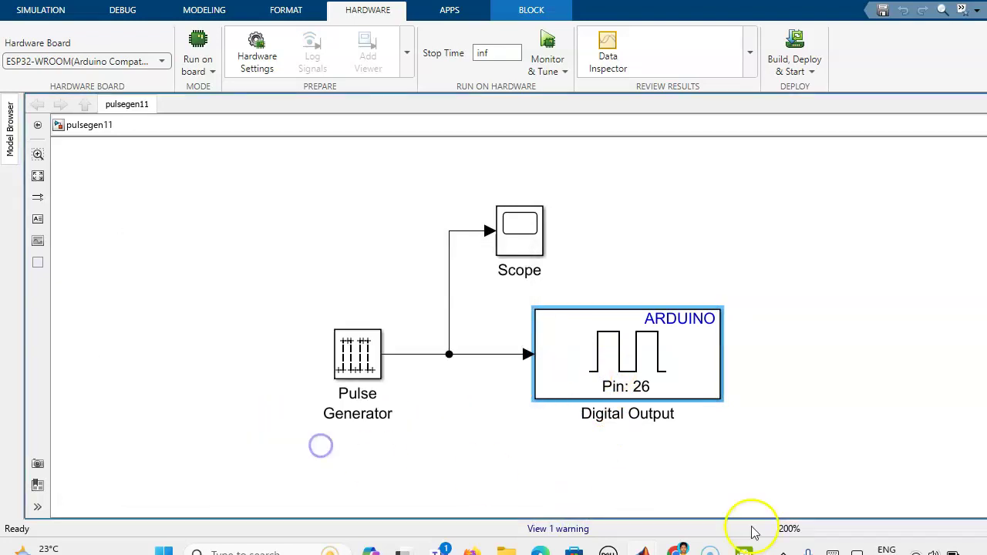
pyautogui.click(744, 550)
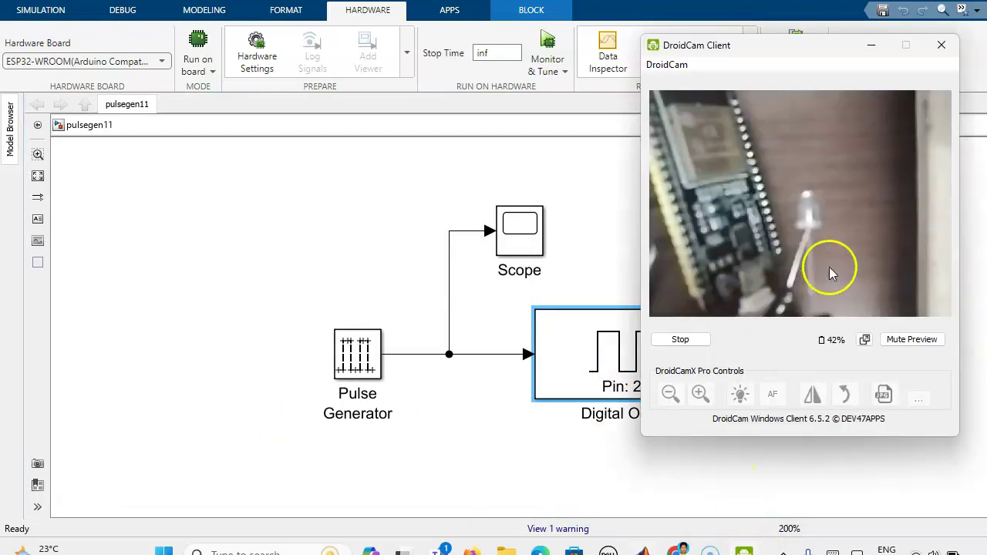
pyautogui.click(874, 48)
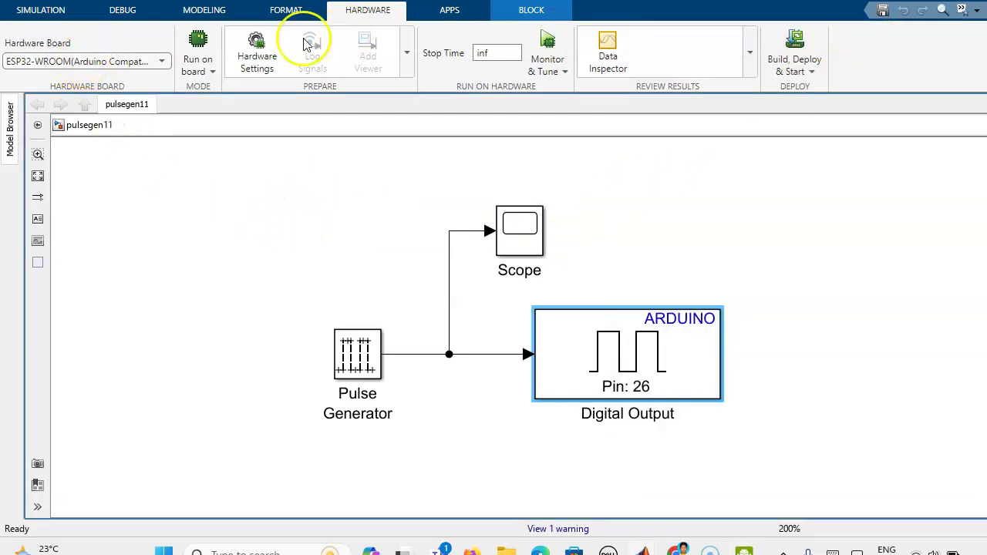
pyautogui.click(258, 43)
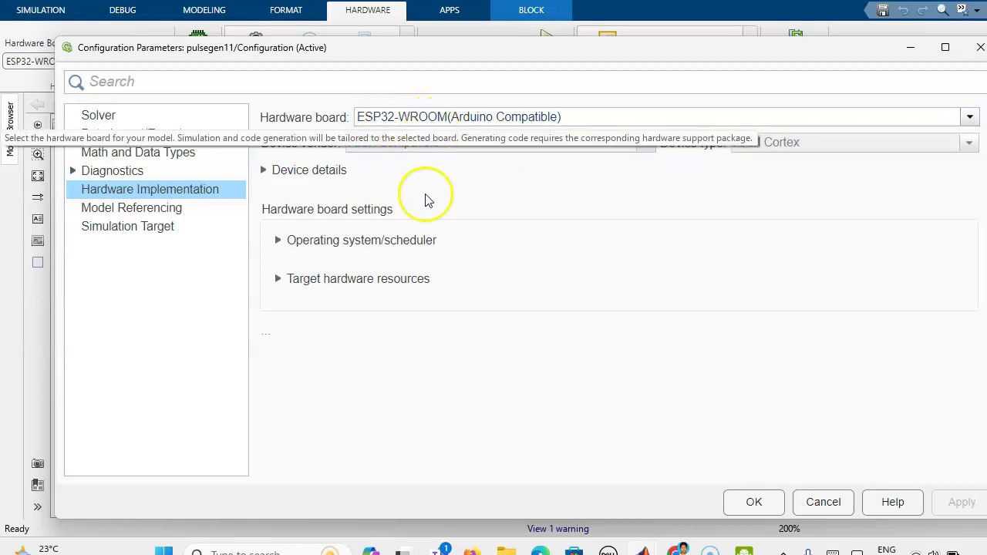
pyautogui.click(371, 282)
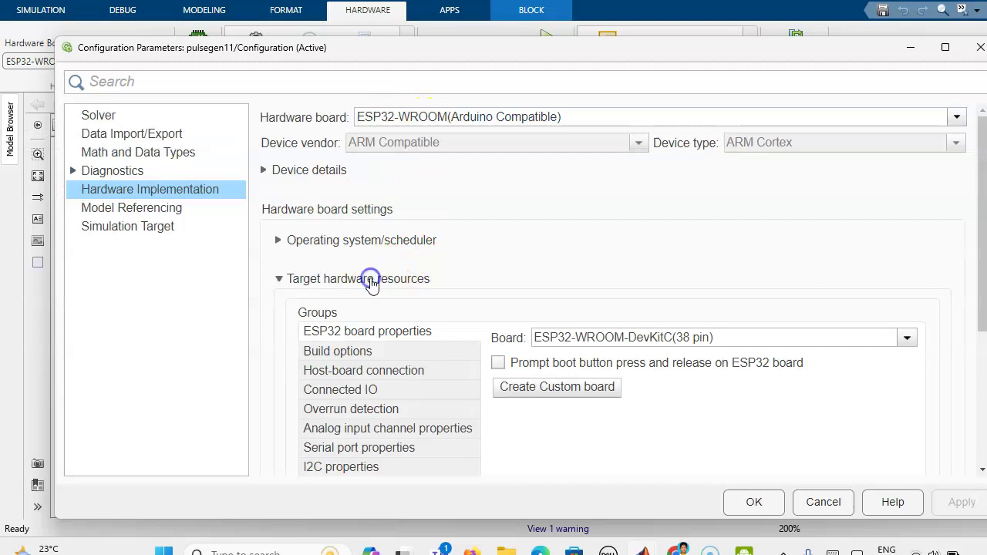
pyautogui.click(389, 378)
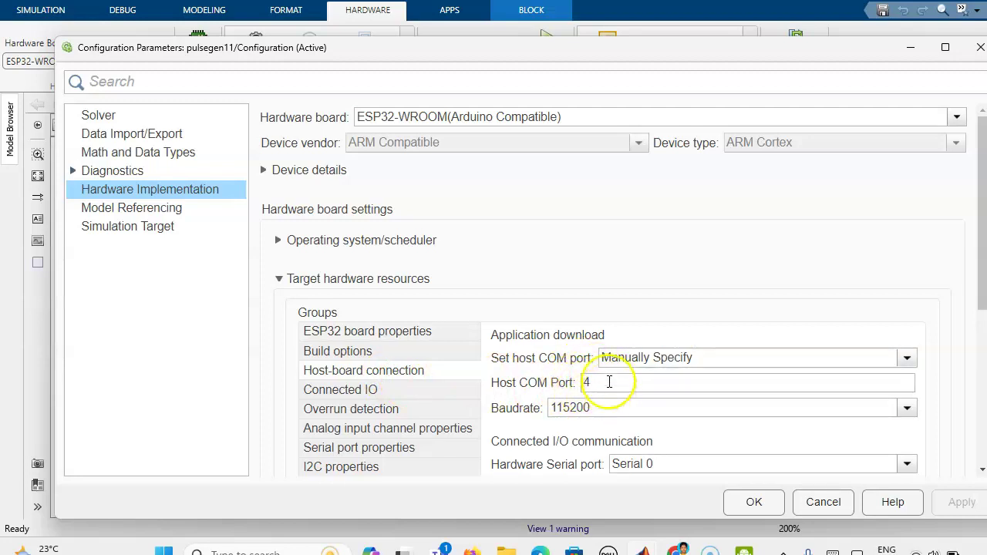
pyautogui.click(758, 510)
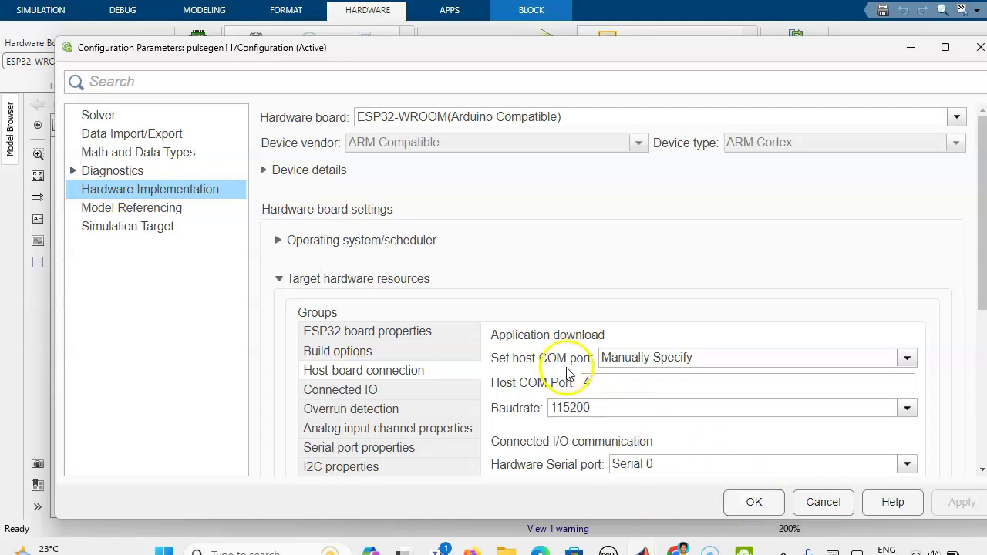
# Step: Keep the ESP32 configuration settings, inspect the Digital Output block, and minimize DroidCam
pyautogui.click(754, 501)
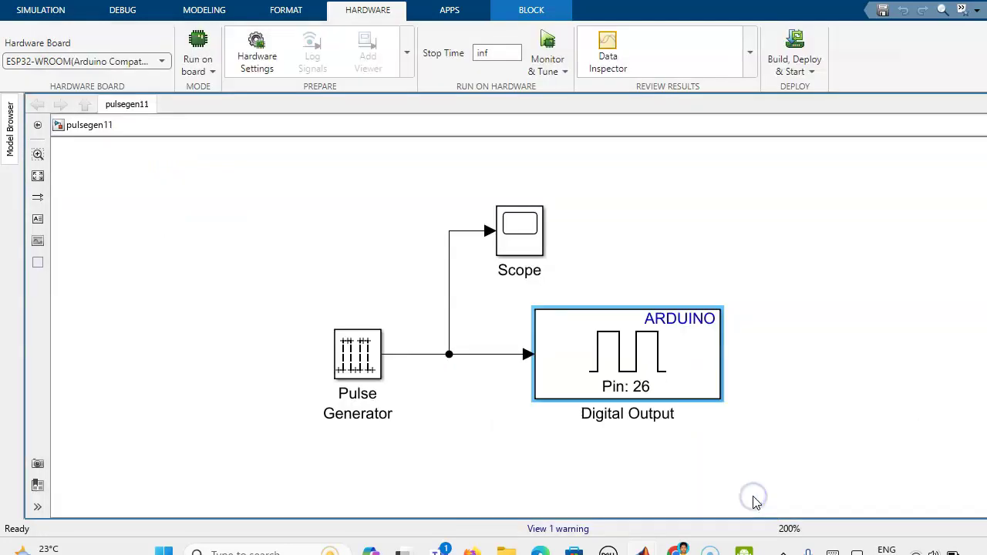
pyautogui.click(666, 188)
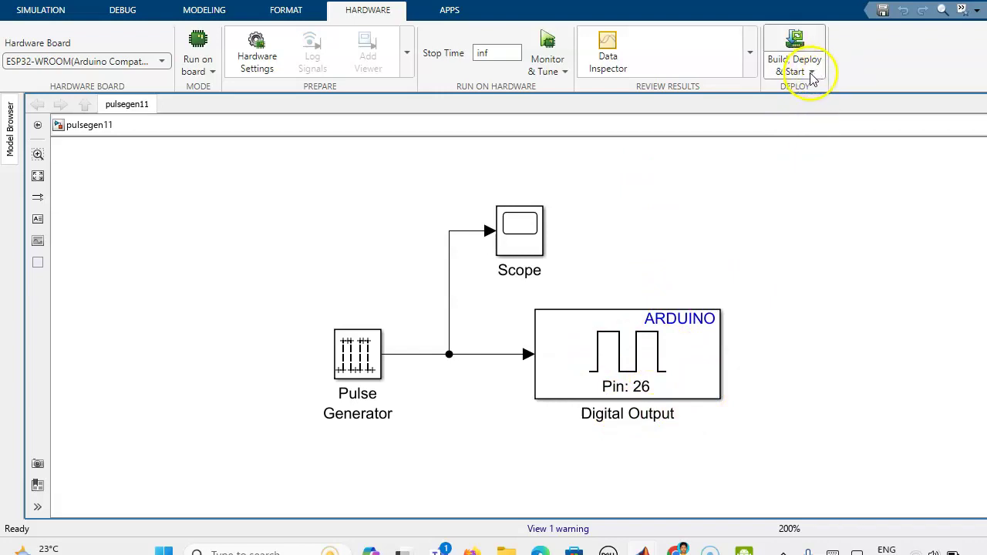
pyautogui.click(624, 389)
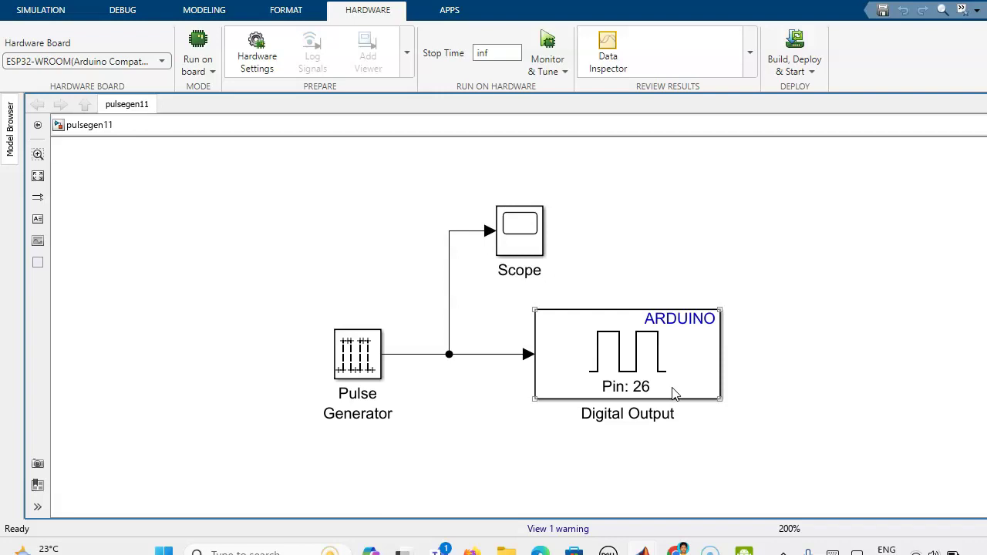
pyautogui.click(639, 293)
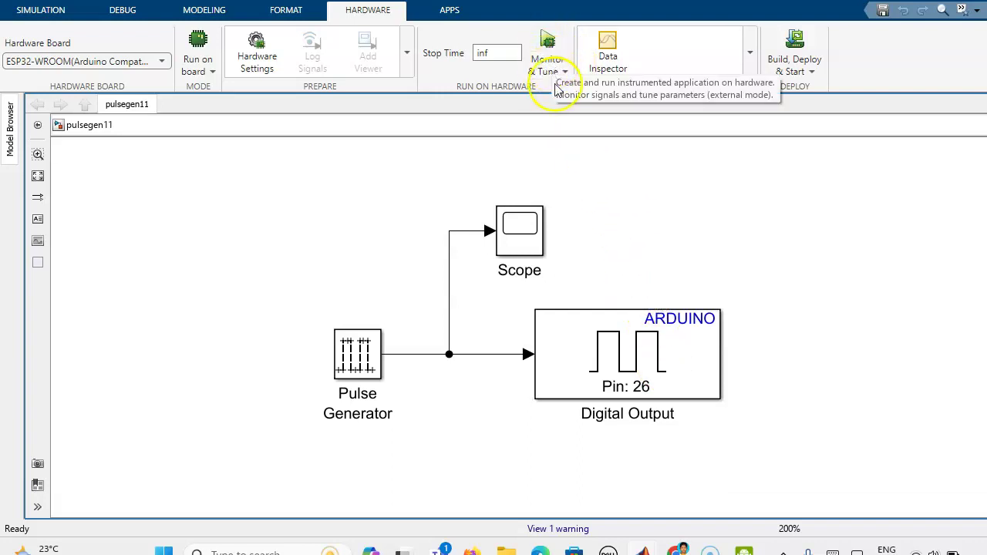
pyautogui.click(590, 368)
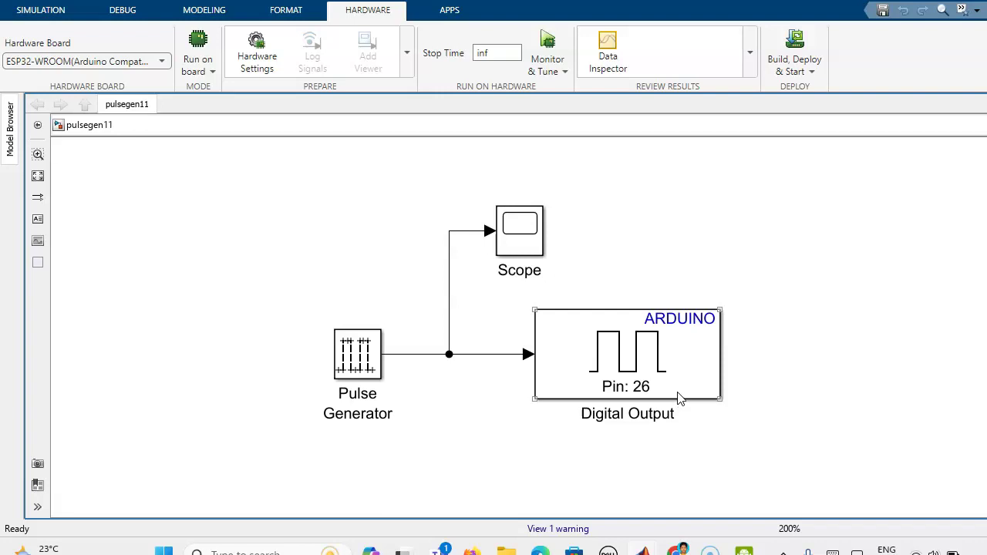
pyautogui.click(706, 250)
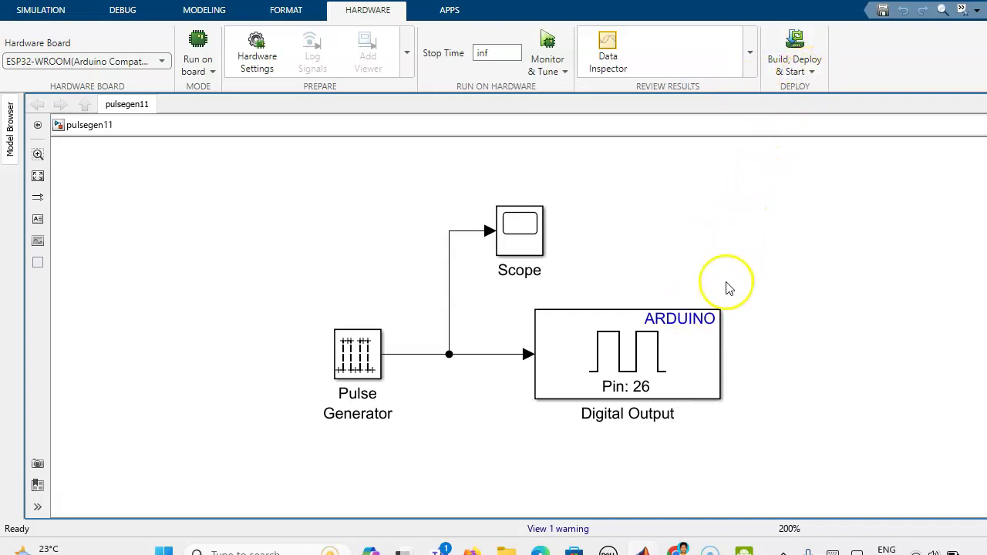
pyautogui.click(743, 552)
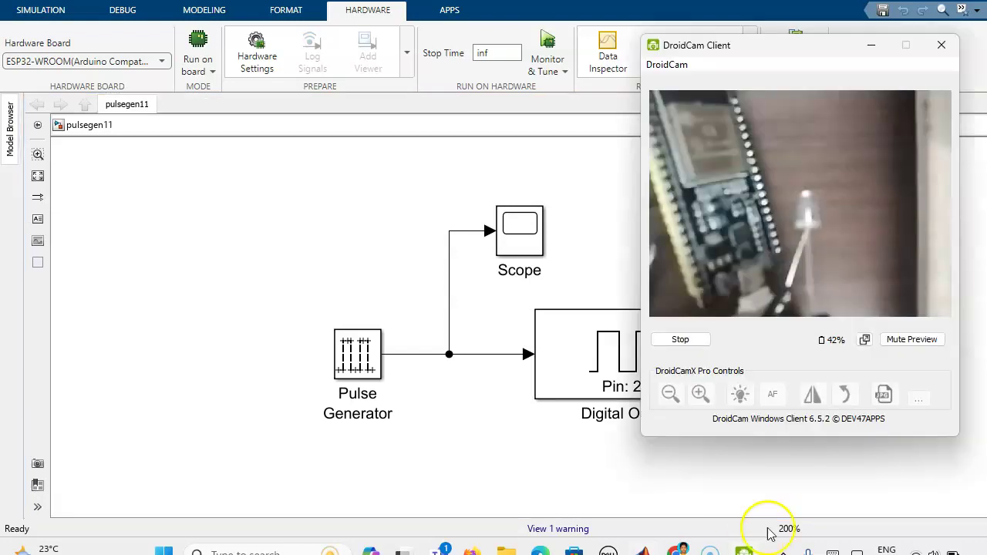
pyautogui.click(871, 45)
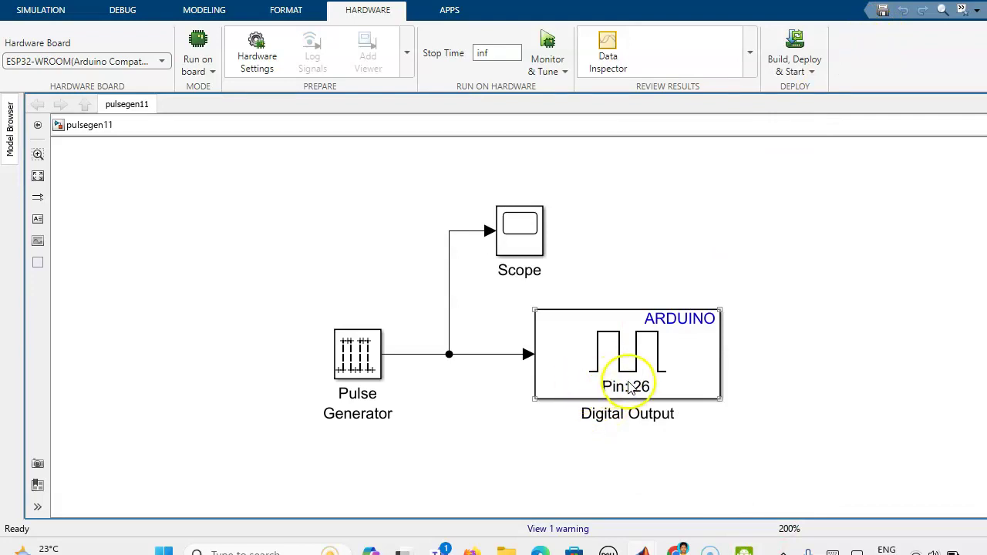
# Step: Build and run pulsegen11 on the ESP32 with Monitor & Tune, then view the LED in DroidCam
pyautogui.click(548, 43)
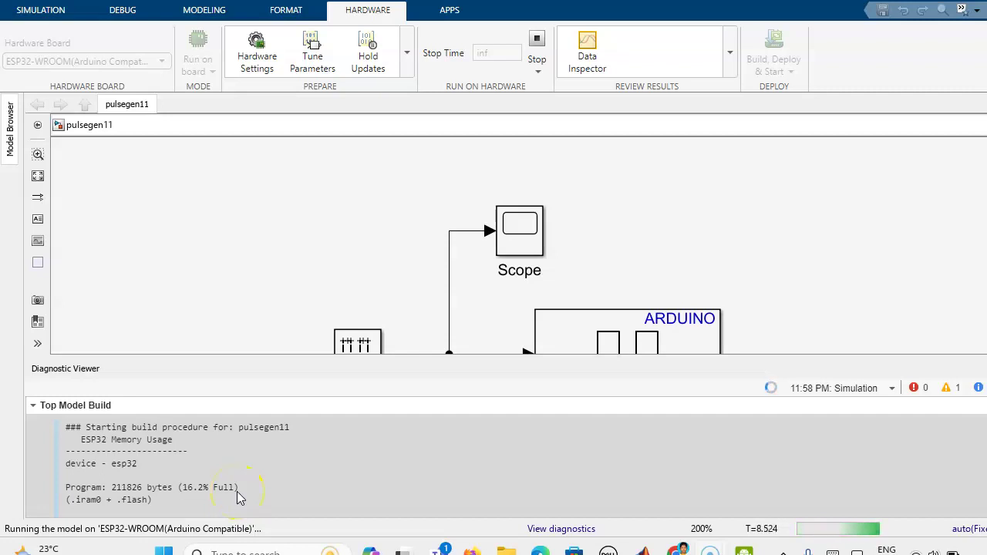
pyautogui.click(744, 552)
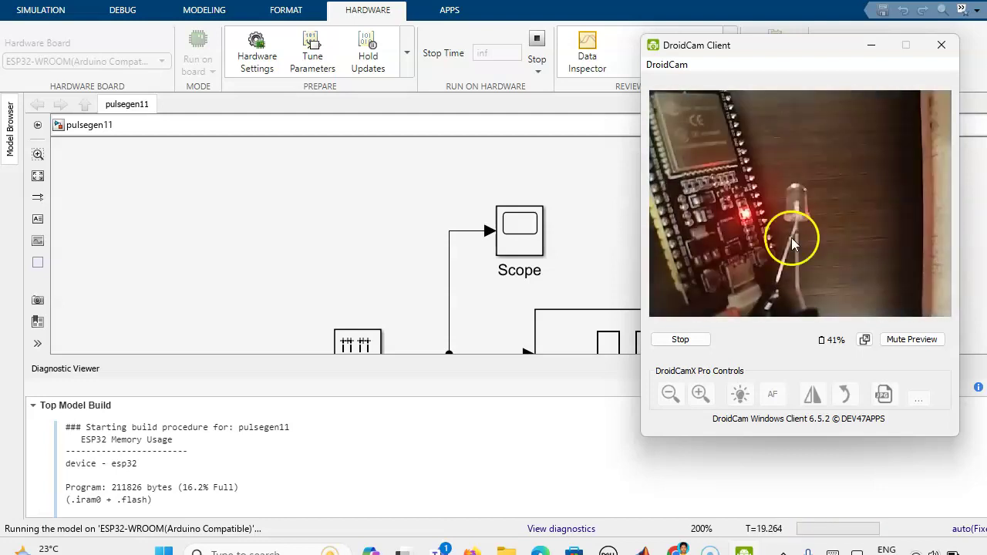
# Step: Set the running Pulse Generator's pulse width to 250 and apply it
pyautogui.click(354, 343)
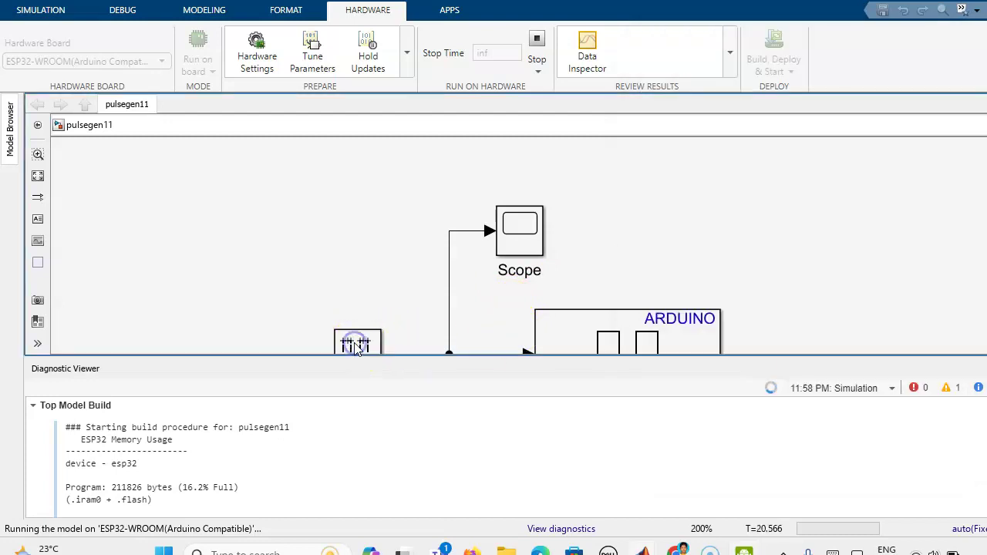
pyautogui.doubleClick(357, 349)
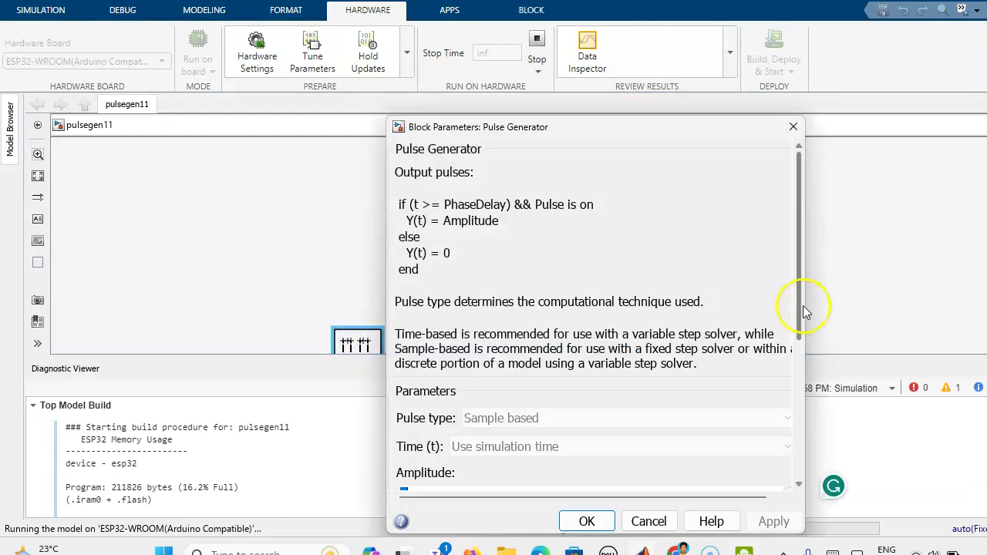
pyautogui.moveTo(806, 311); pyautogui.dragTo(798, 437)
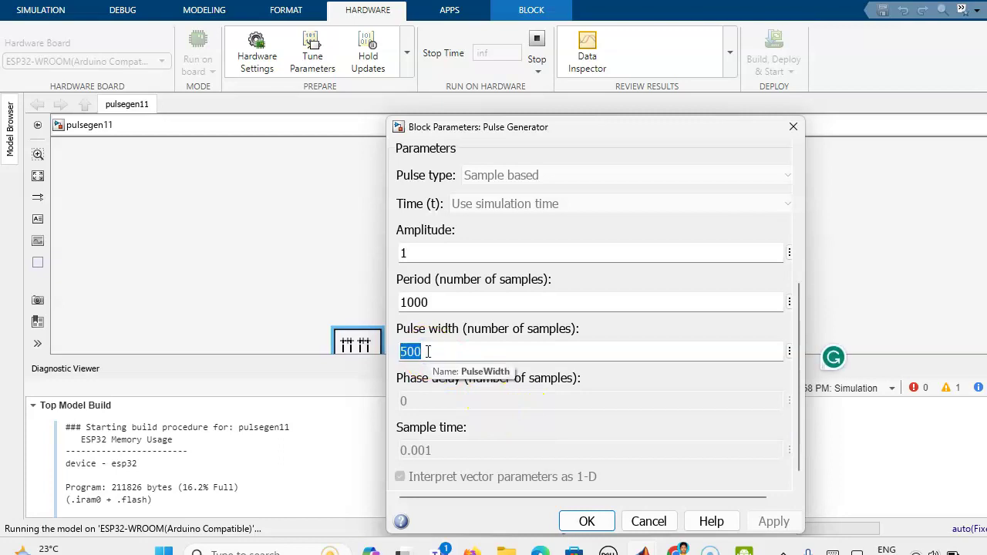
pyautogui.write('2')
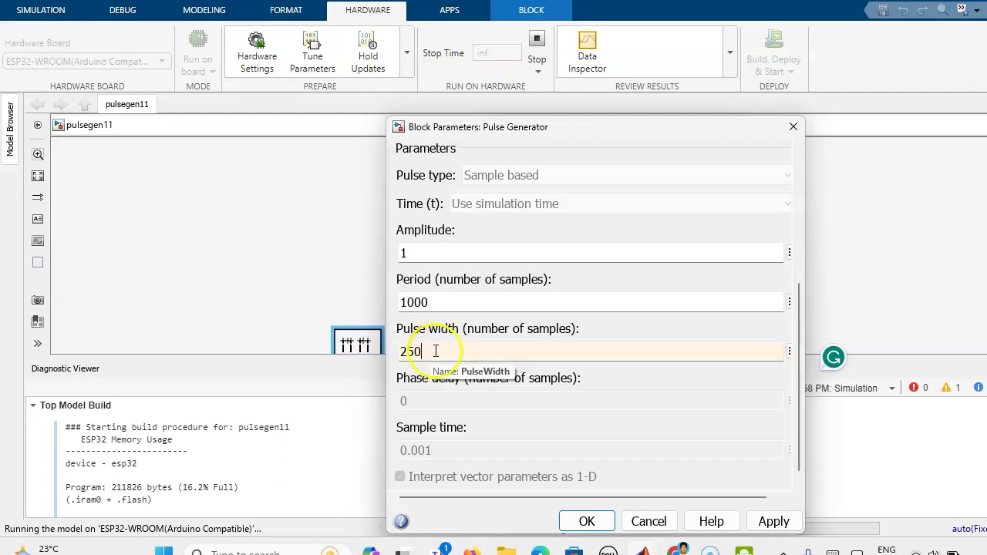
pyautogui.click(587, 522)
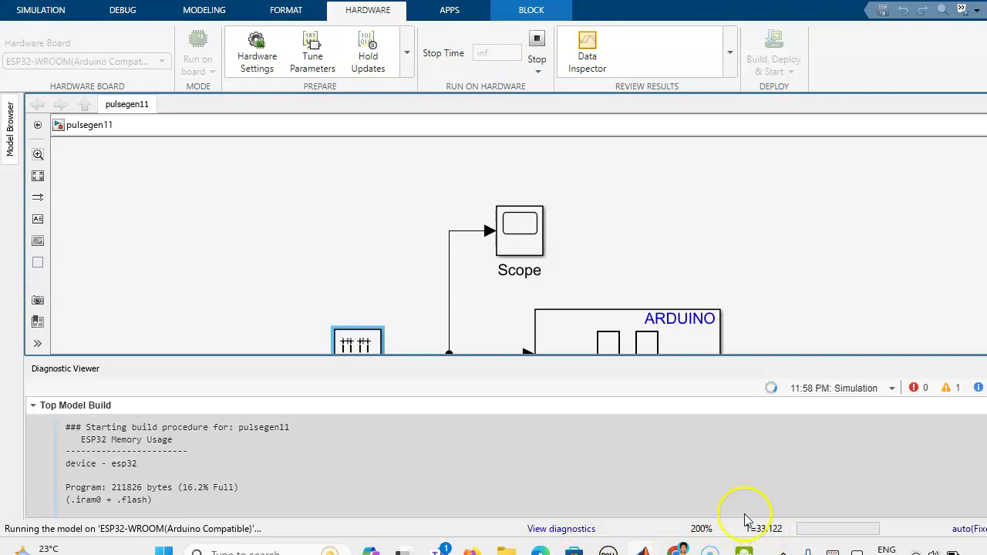
# Step: Watch the shorter LED on-time in DroidCam, then return to the model
pyautogui.click(744, 547)
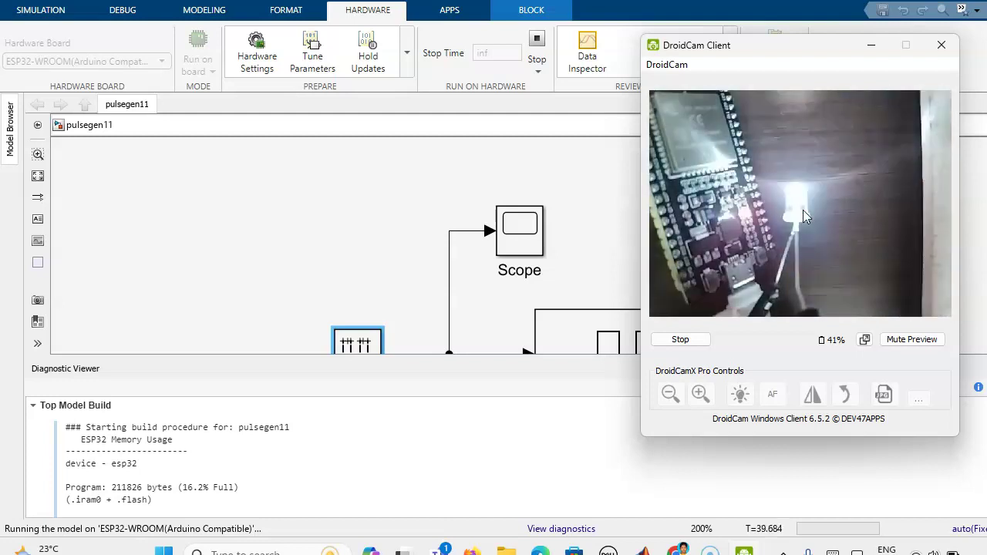
pyautogui.click(795, 194)
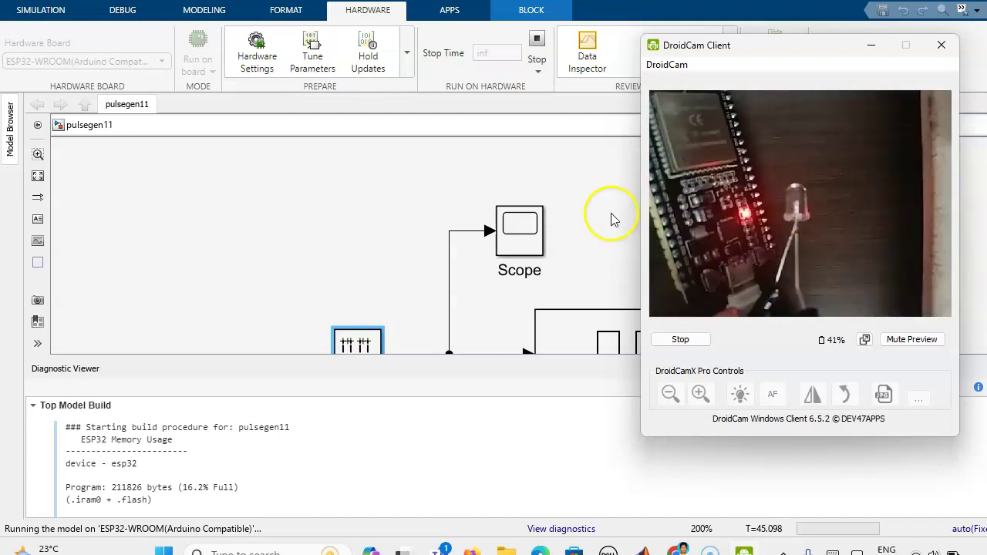
pyautogui.click(397, 236)
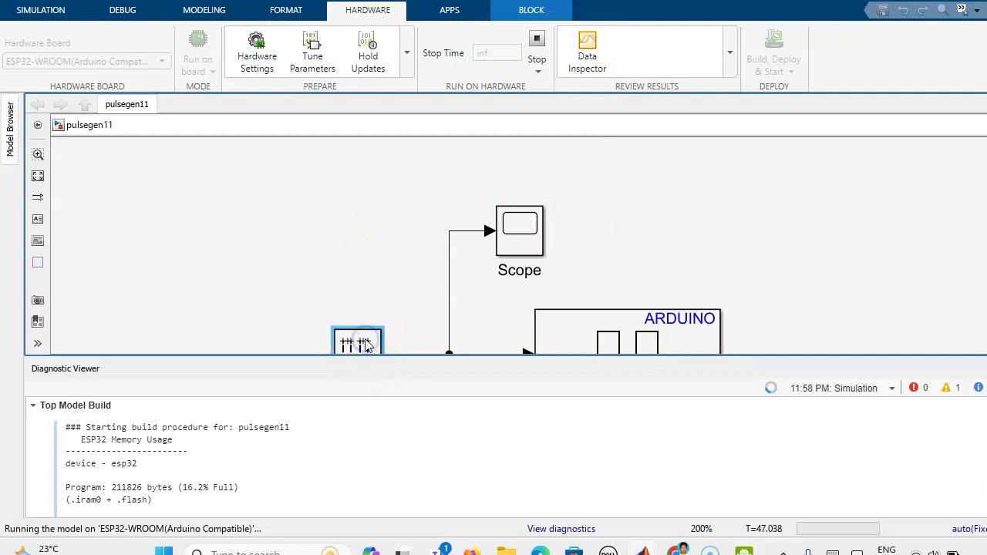
# Step: Apply a 750-sample pulse width and check the longer LED on-time in DroidCam
pyautogui.doubleClick(367, 346)
pyautogui.scroll(-5, 742, 279)
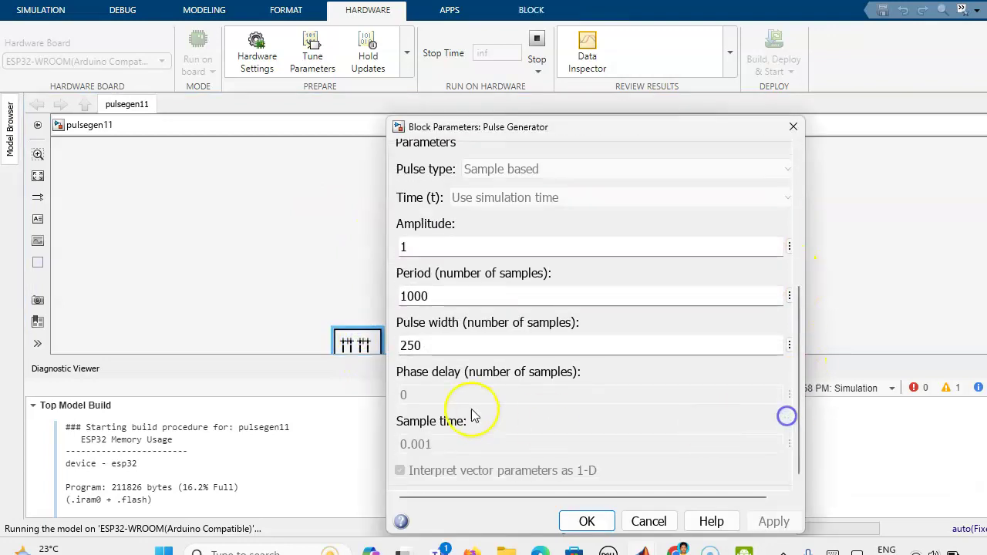
pyautogui.write('7')
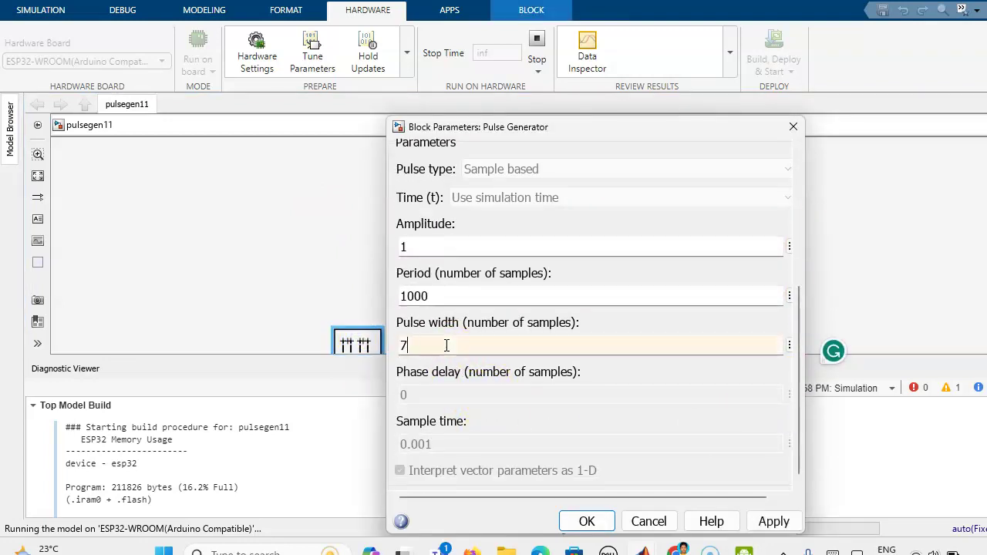
pyautogui.click(583, 521)
pyautogui.click(743, 551)
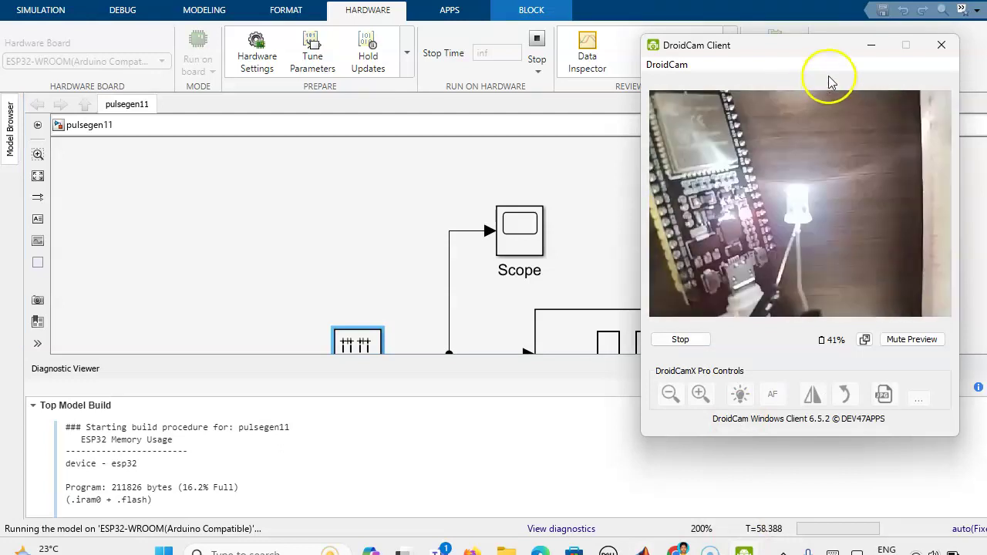
pyautogui.click(871, 45)
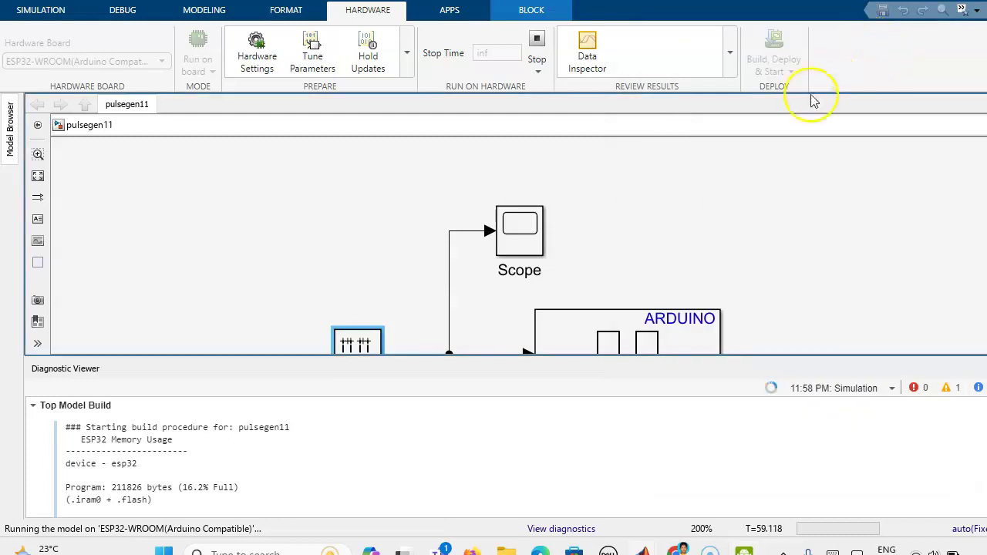
pyautogui.doubleClick(370, 333)
pyautogui.moveTo(797, 284); pyautogui.dragTo(800, 422)
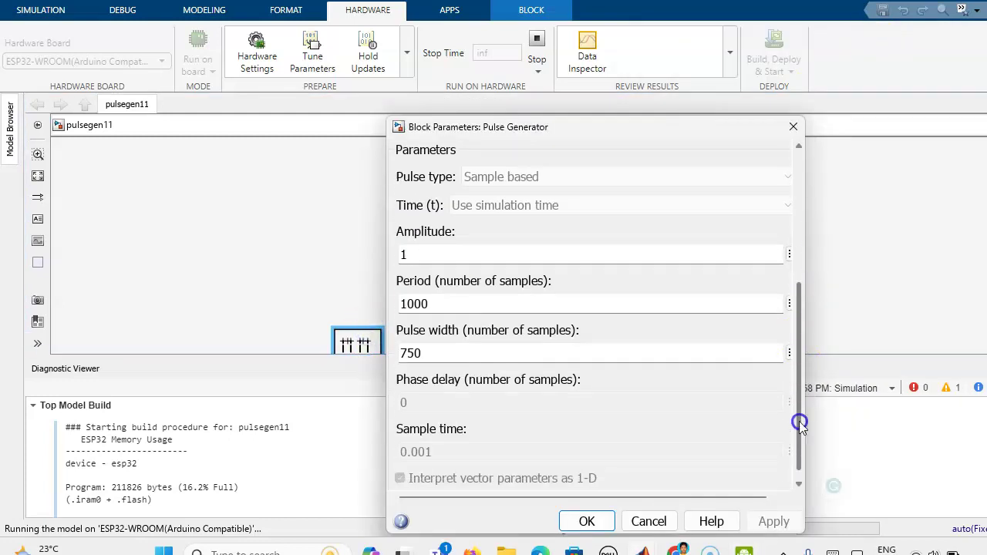
pyautogui.click(434, 292)
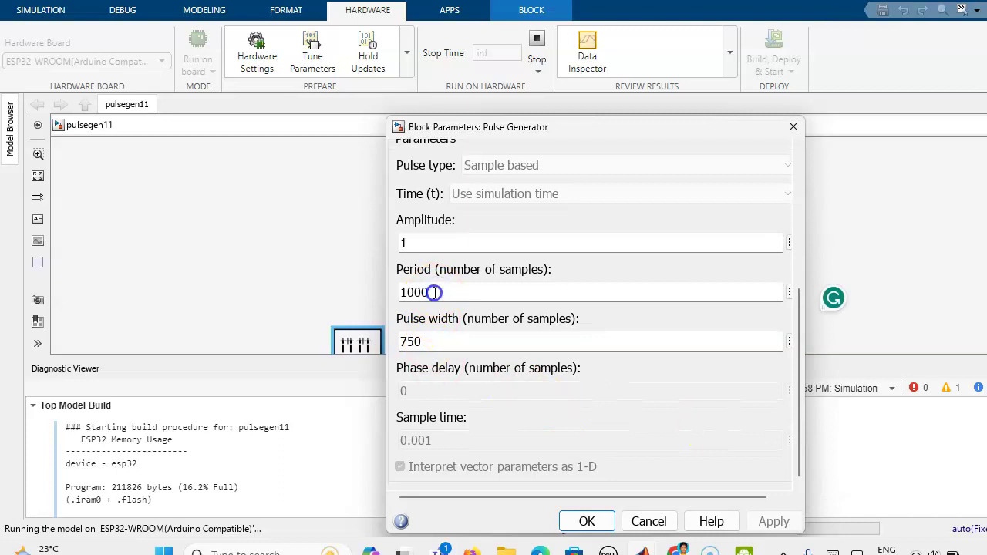
pyautogui.press('BackSpace')
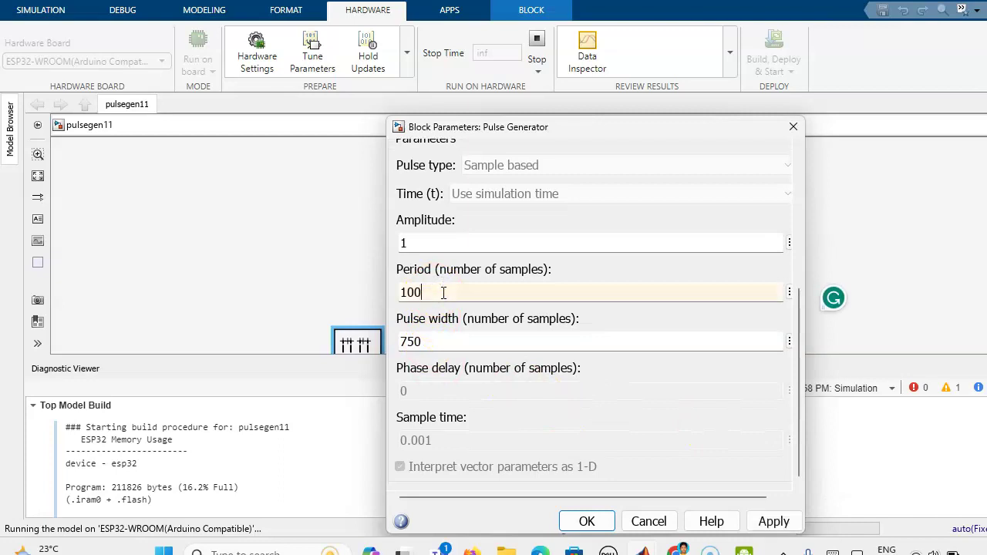
pyautogui.doubleClick(439, 342)
pyautogui.write('50')
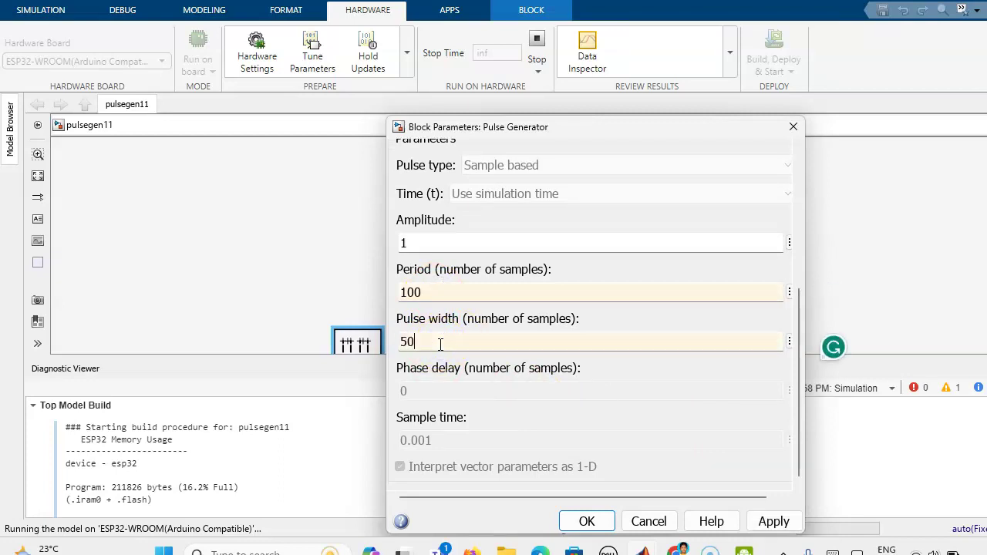
pyautogui.click(587, 521)
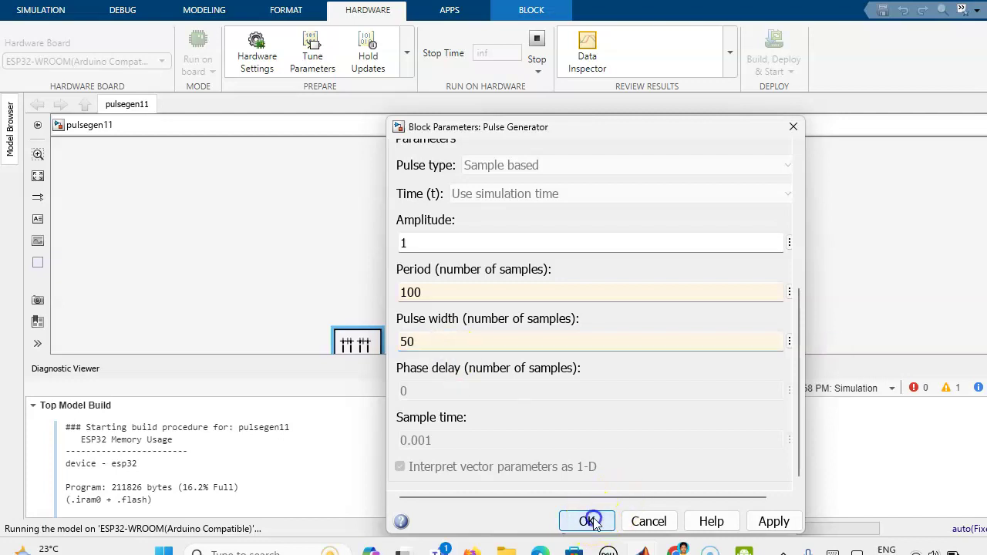
pyautogui.click(744, 550)
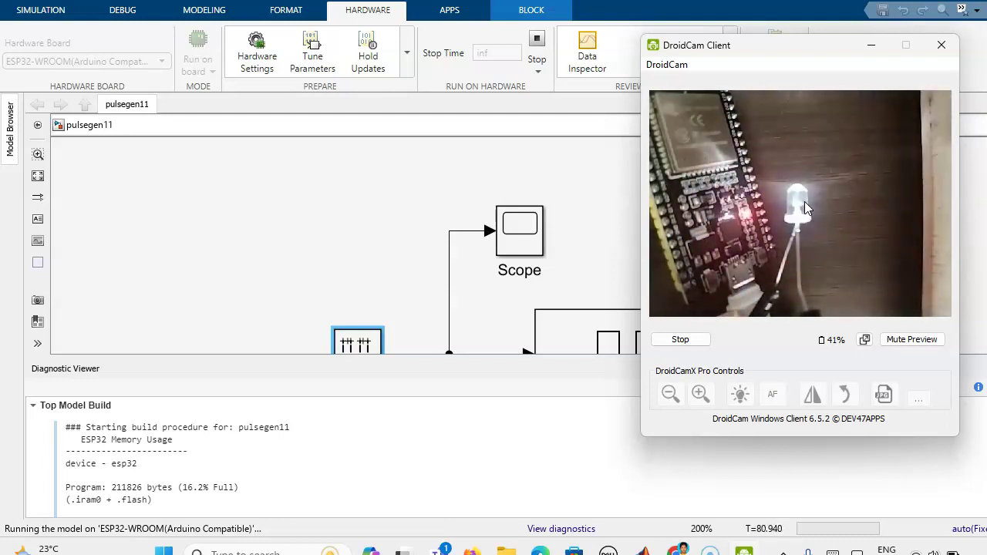
pyautogui.doubleClick(507, 234)
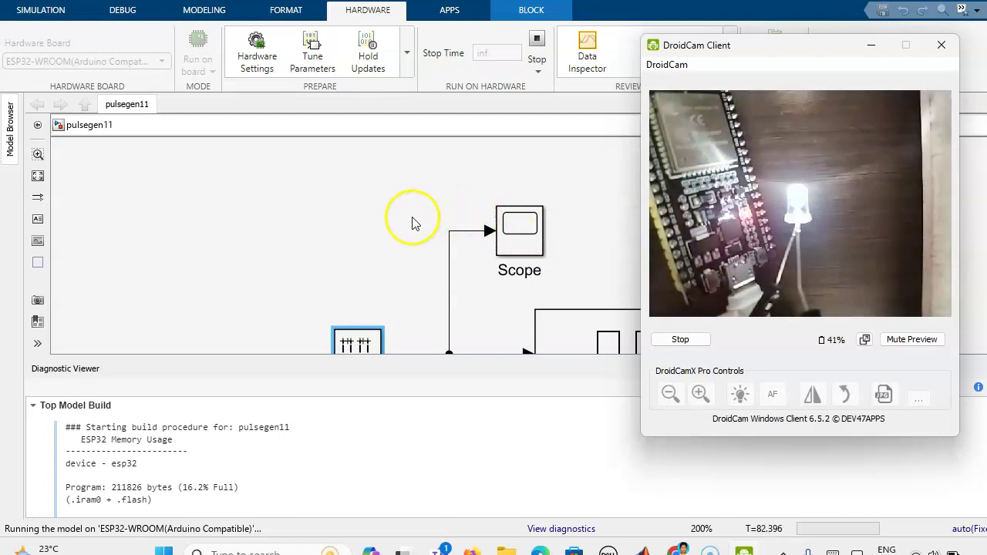
# Step: Set the running Pulse Generator to period 10 and pulse width 5, and apply it
pyautogui.click(412, 218)
pyautogui.click(359, 343)
pyautogui.doubleClick(359, 343)
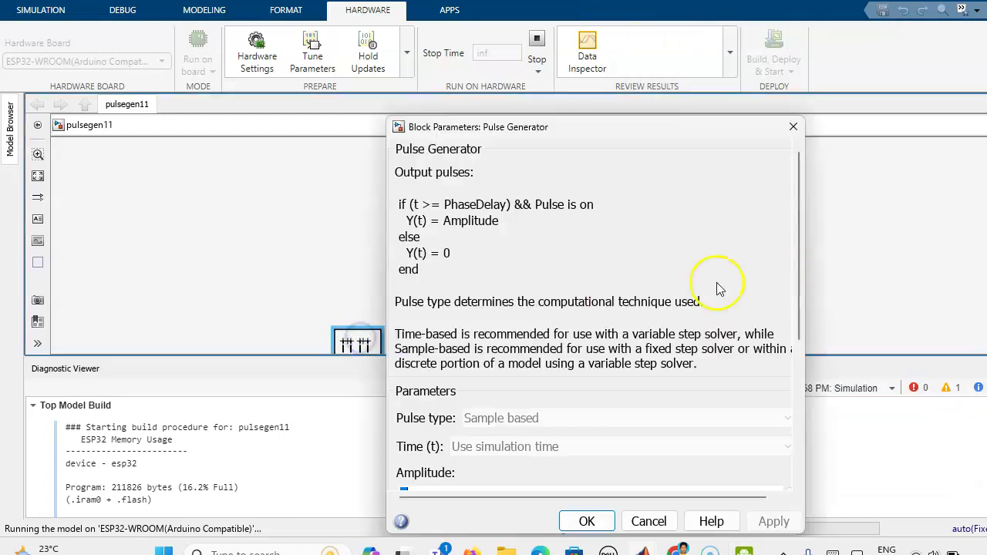
pyautogui.scroll(-4, 781, 421)
pyautogui.click(414, 360)
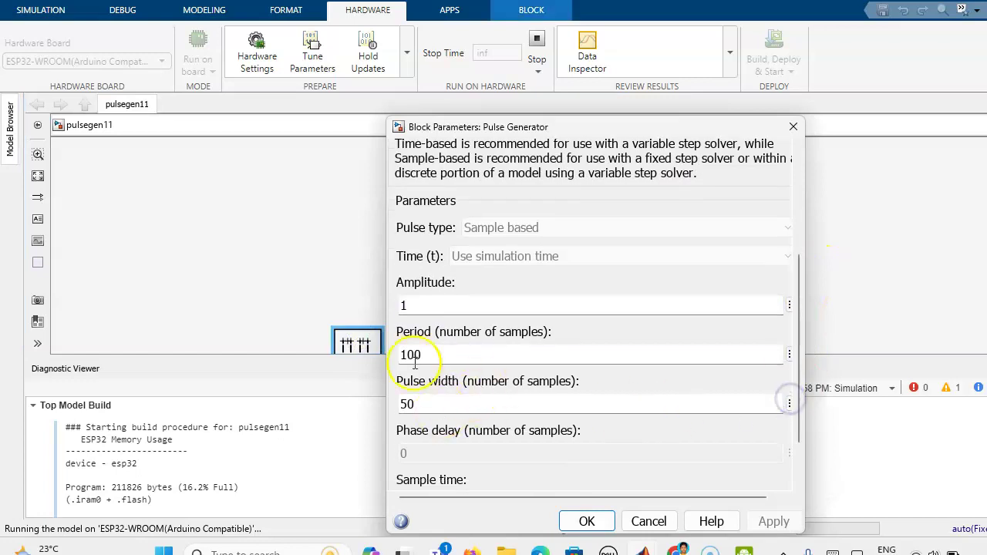
pyautogui.write('10')
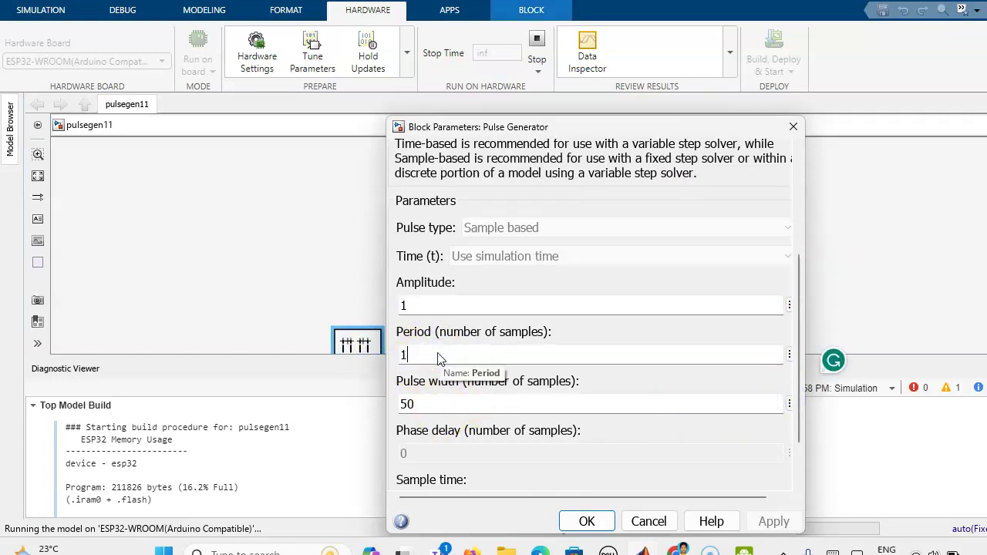
pyautogui.click(433, 404)
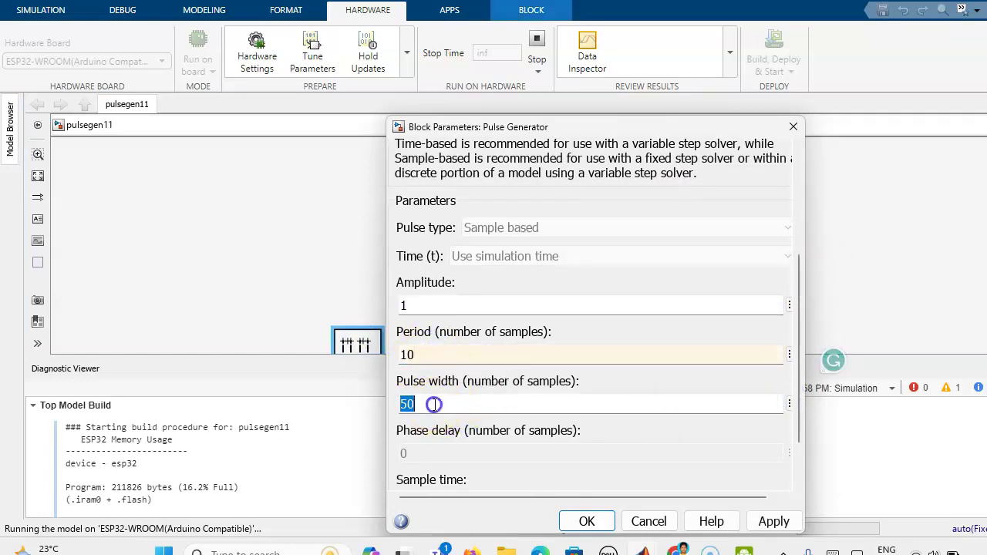
pyautogui.write('5')
pyautogui.moveTo(642, 550)
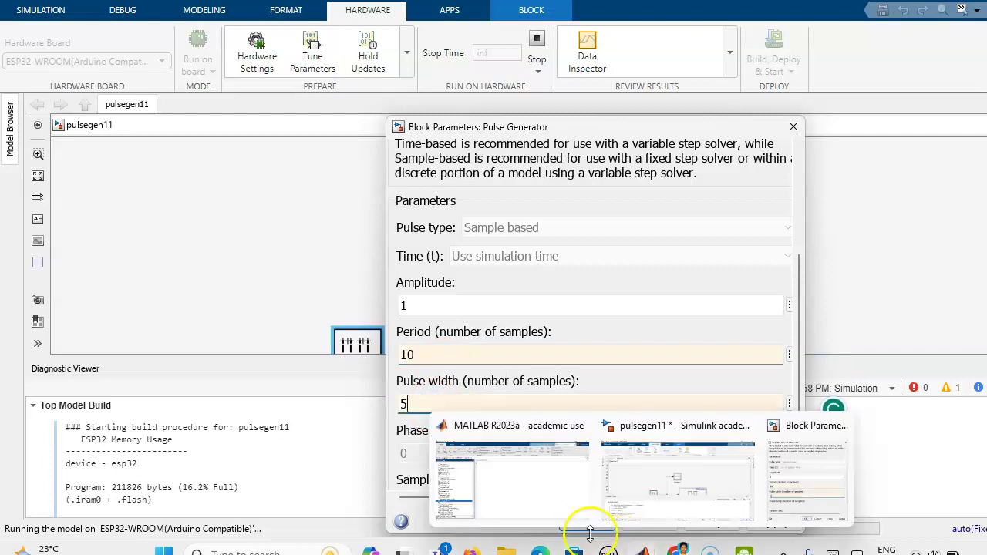
pyautogui.click(585, 521)
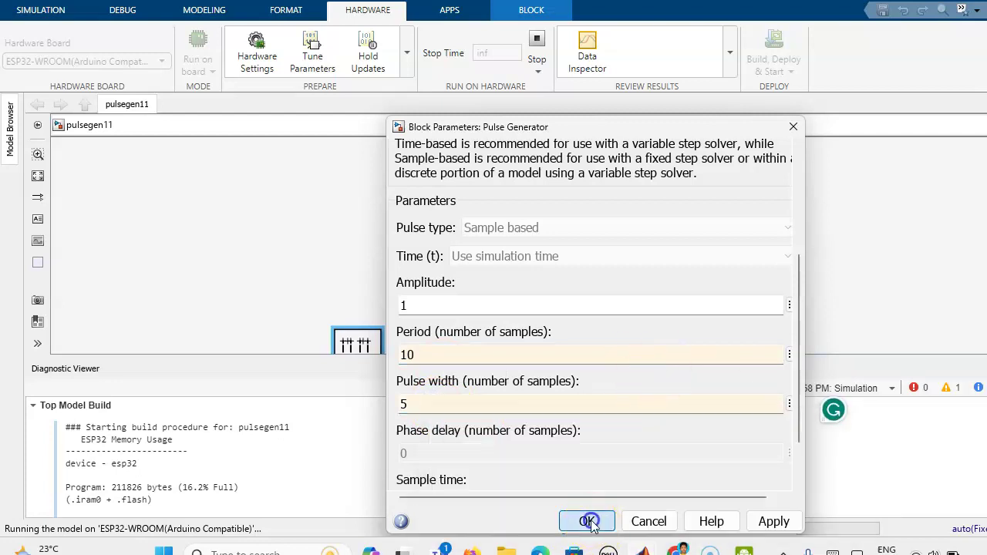
# Step: Check the fast LED blink in DroidCam, then return to the model
pyautogui.click(745, 551)
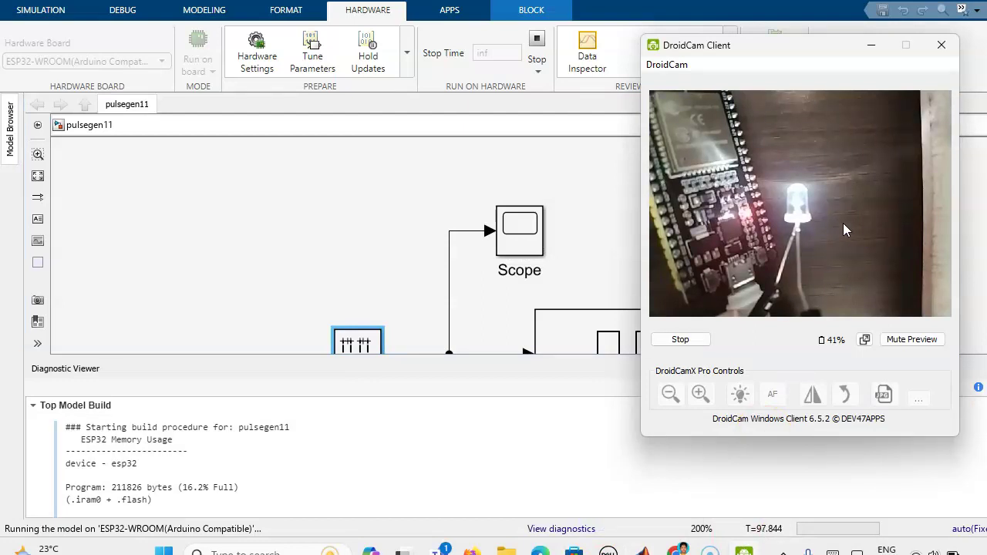
pyautogui.moveTo(843, 223); pyautogui.dragTo(801, 216)
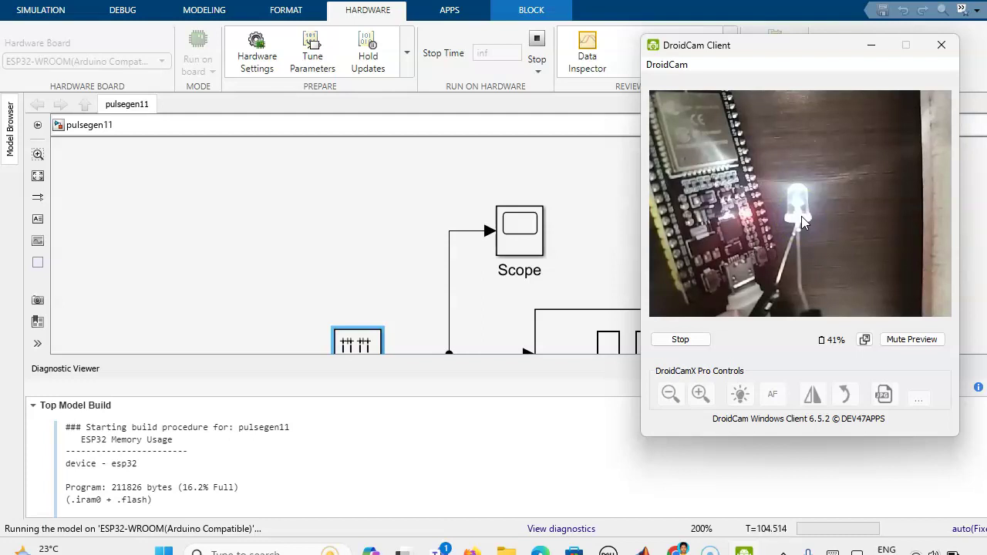
pyautogui.click(409, 266)
# Step: Change period to 1000 and pulse width to 800, then view the LED on camera
pyautogui.doubleClick(349, 340)
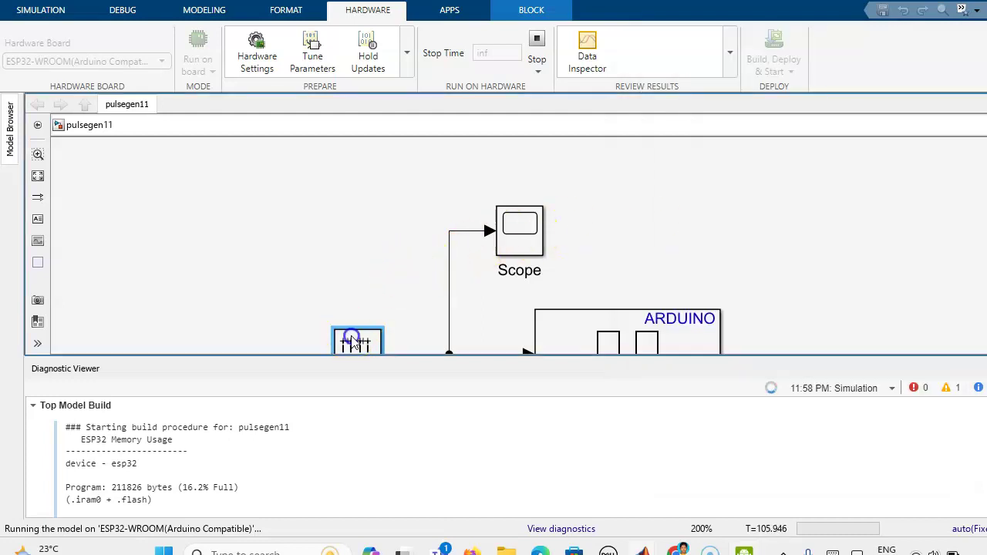
pyautogui.click(804, 307)
pyautogui.scroll(-3, 469, 423)
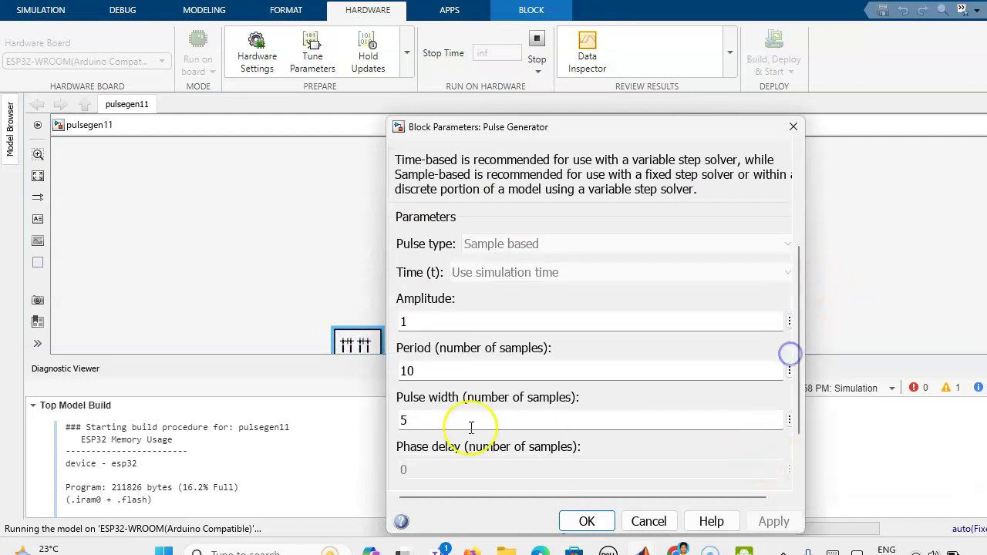
pyautogui.write('1')
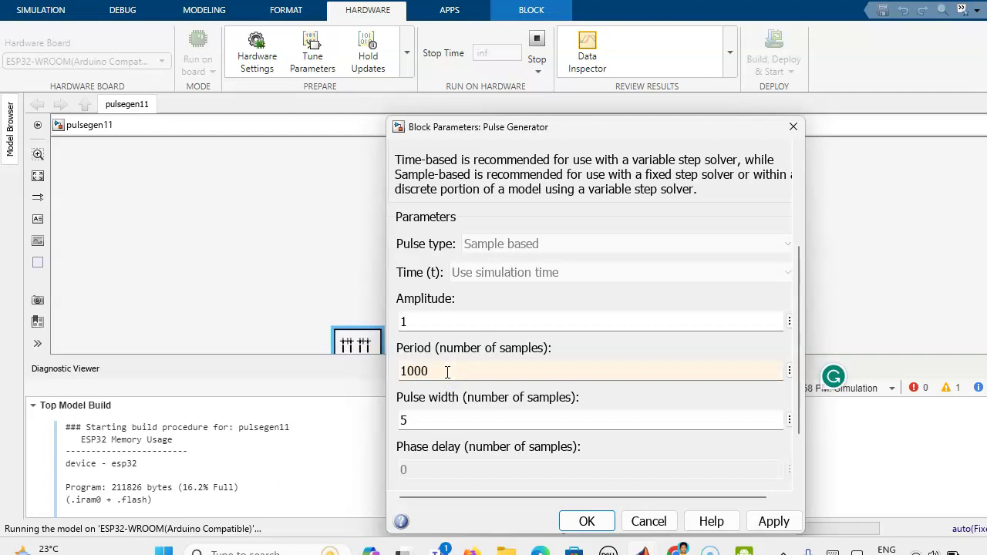
pyautogui.doubleClick(425, 420)
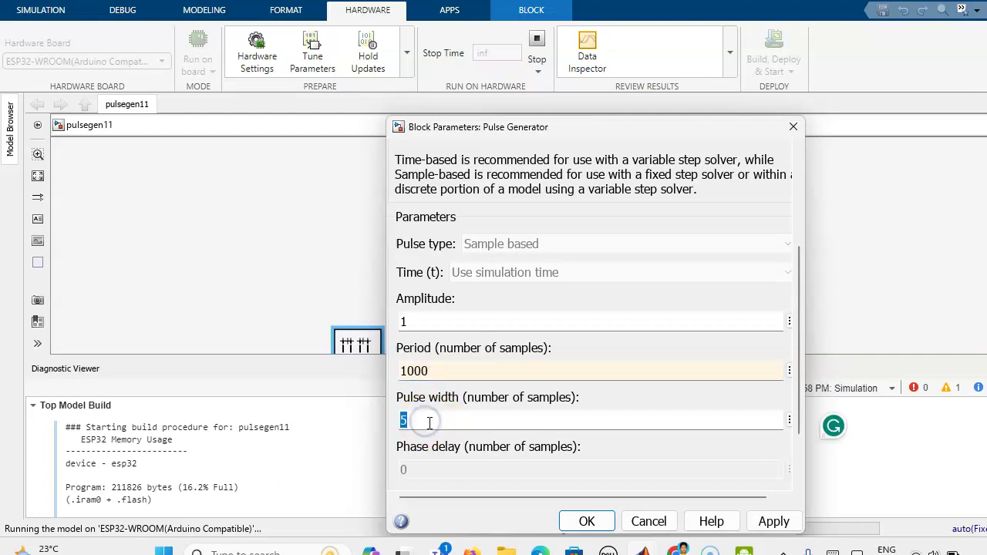
pyautogui.write('800')
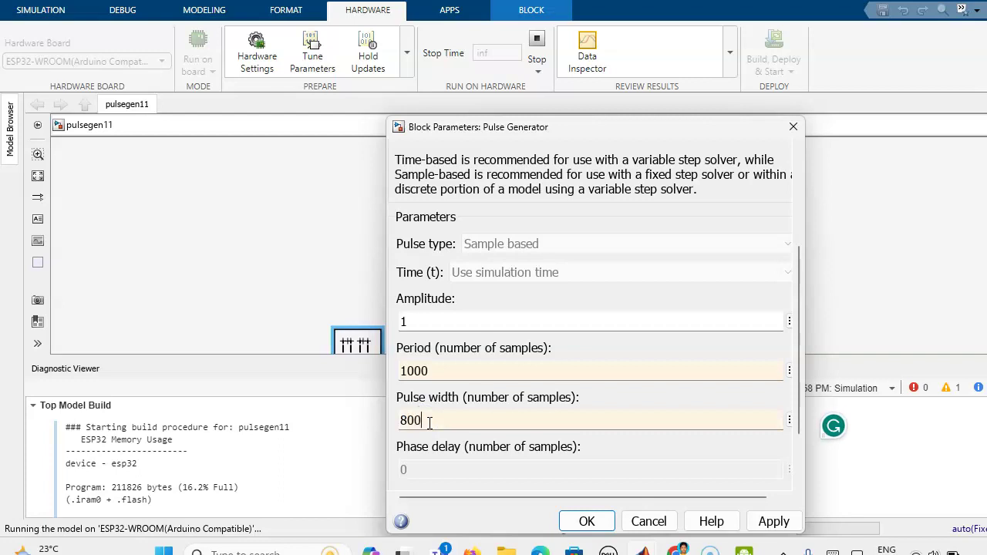
pyautogui.click(586, 521)
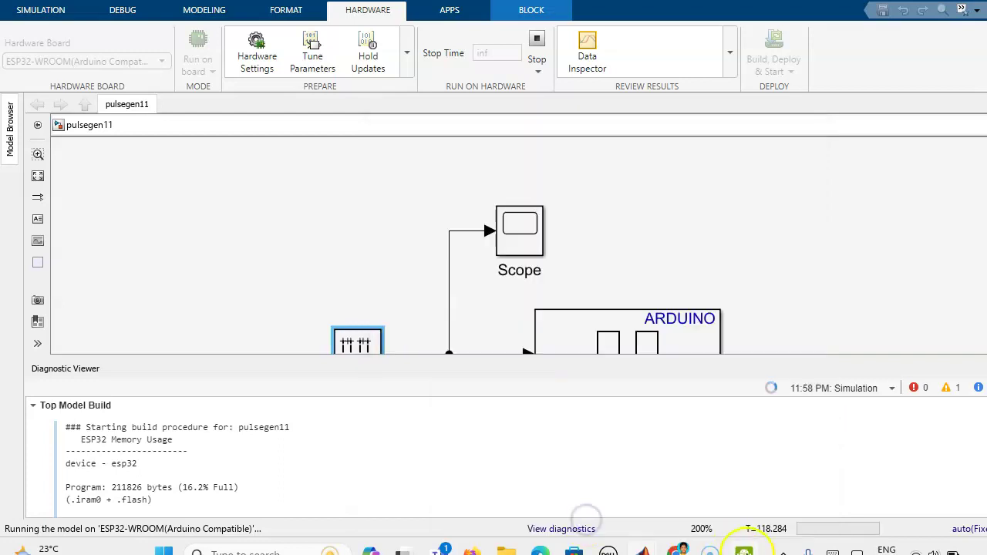
pyautogui.click(744, 549)
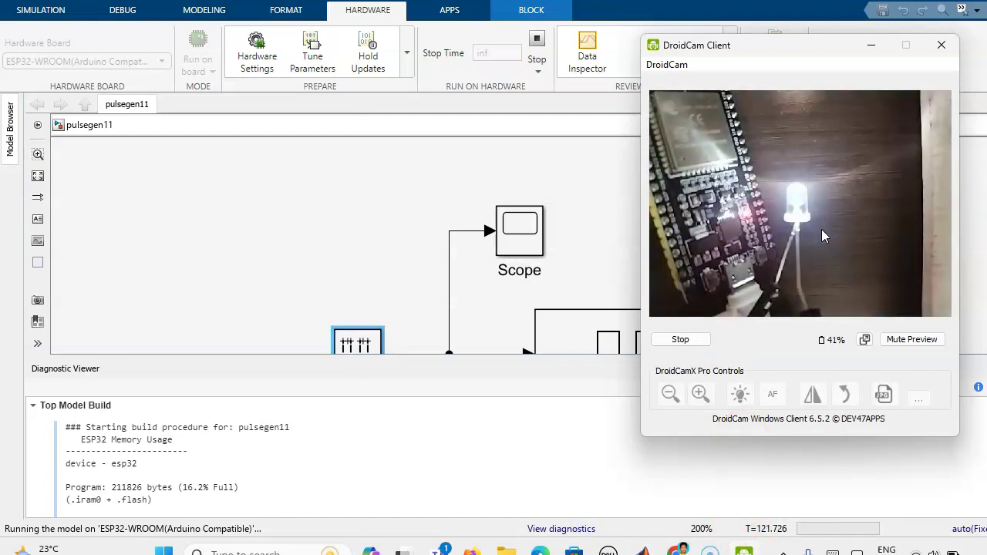
pyautogui.click(360, 340)
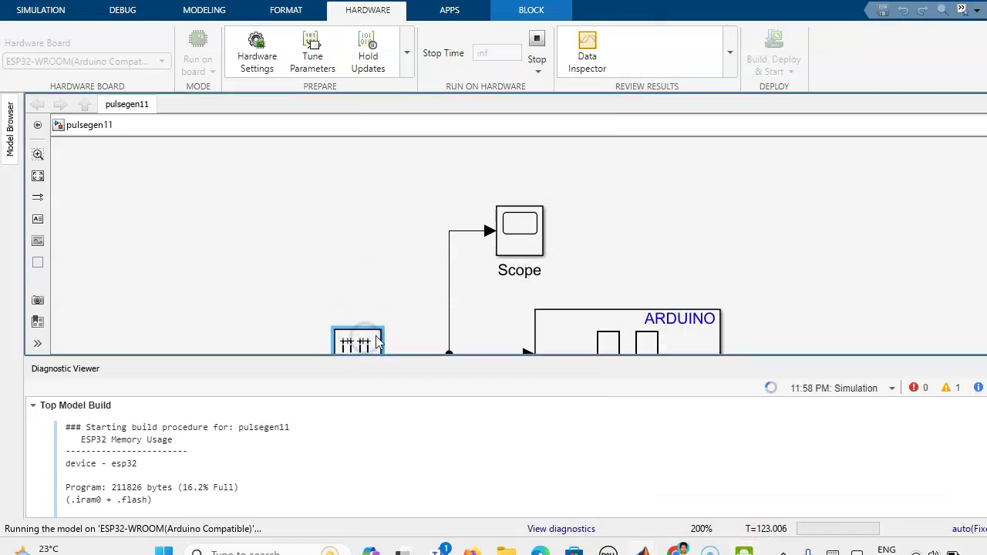
# Step: Change the Pulse Generator's pulse width from 800 to 100 and apply it
pyautogui.moveTo(799, 295); pyautogui.dragTo(785, 420)
pyautogui.doubleClick(430, 360)
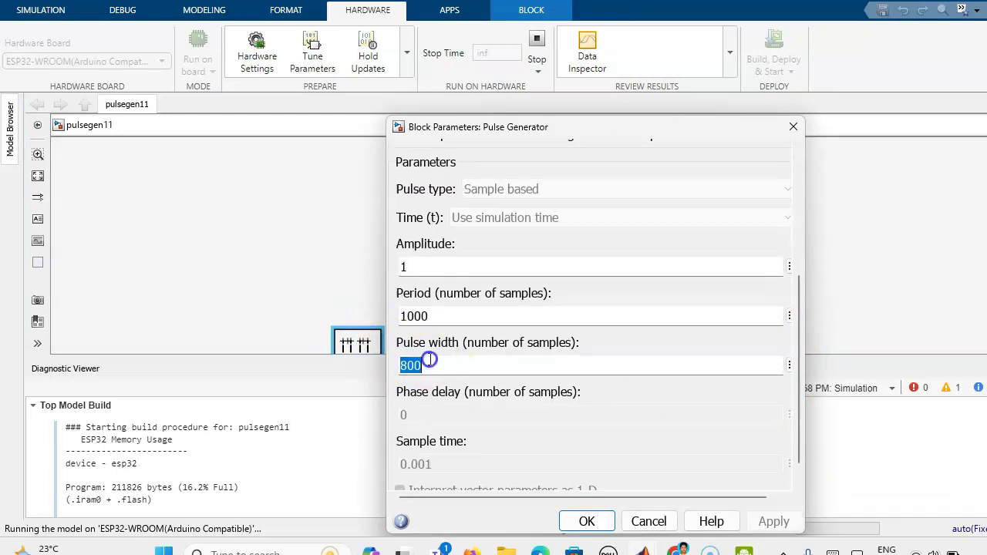
pyautogui.write('1')
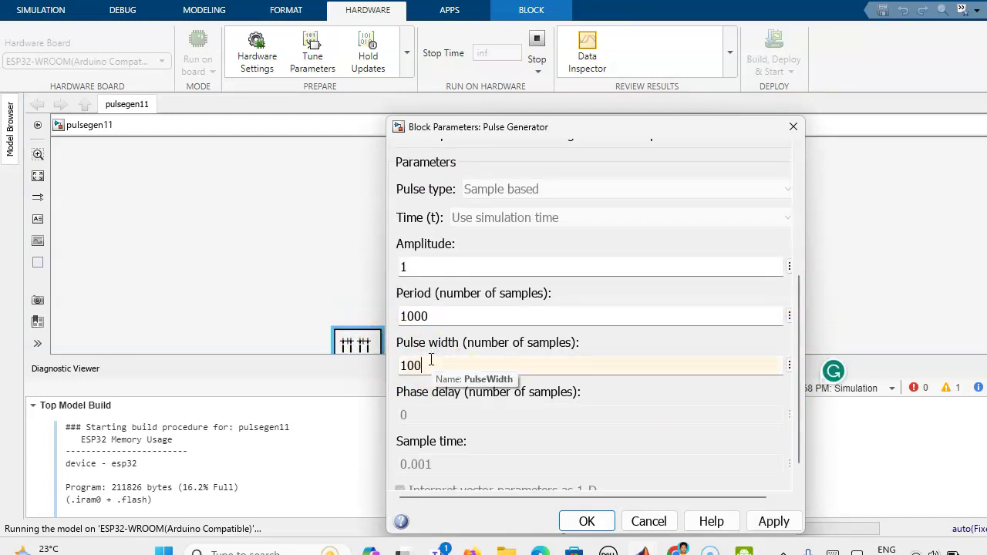
pyautogui.write('00')
pyautogui.click(586, 522)
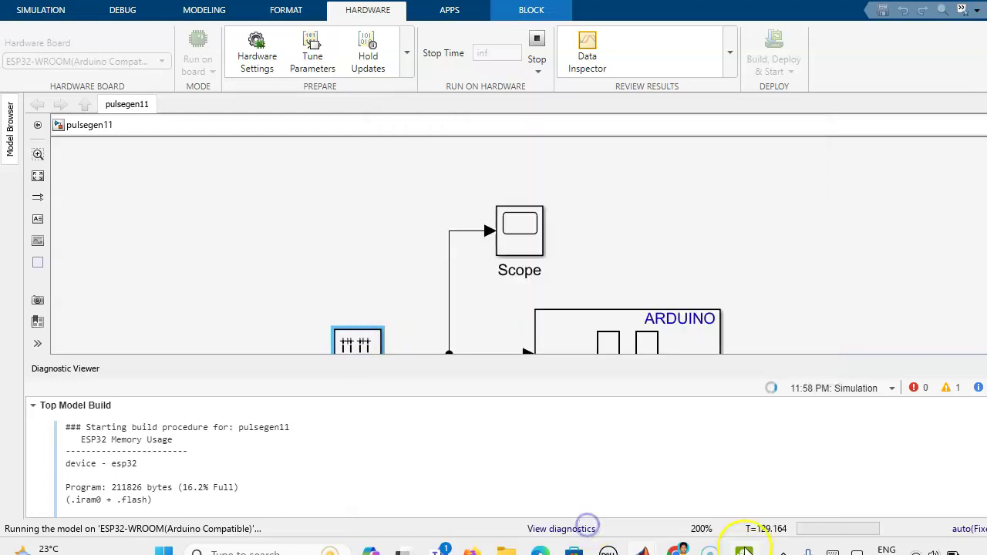
# Step: Check the LED's brief on-time in DroidCam, then minimize the camera window
pyautogui.moveTo(744, 552)
pyautogui.click(742, 475)
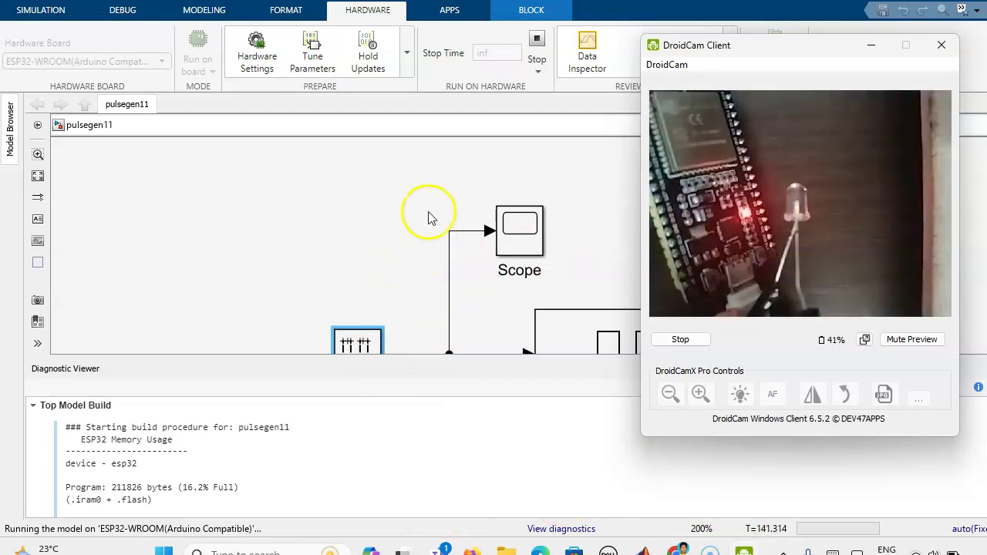
pyautogui.click(872, 48)
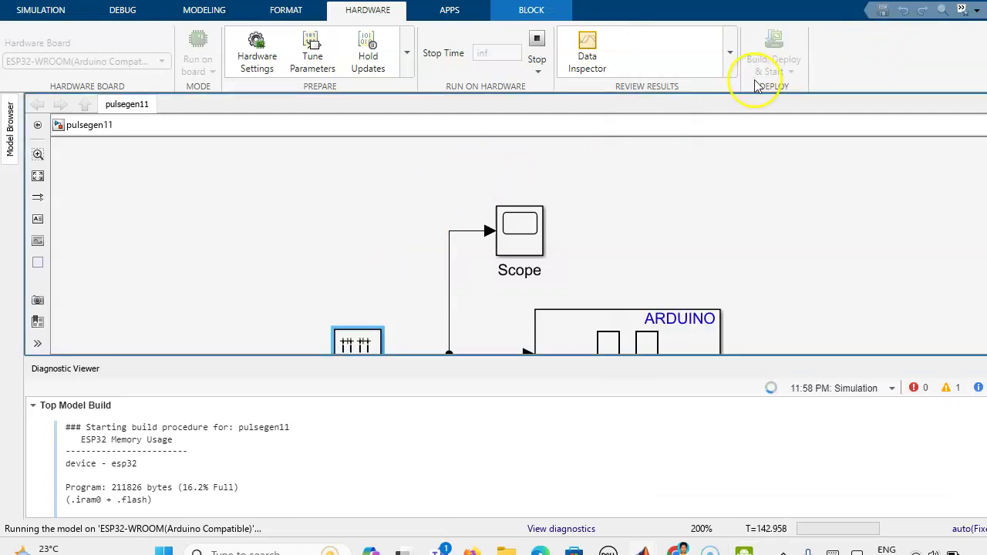